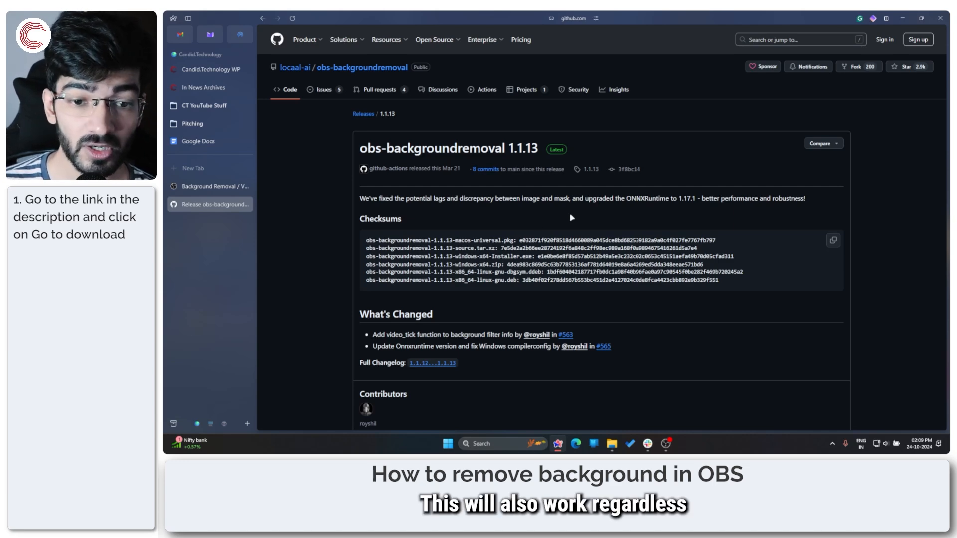
Step: Check the OBS forum's Background Removal plugin page for its GPU requirement and operating system support
click(214, 186)
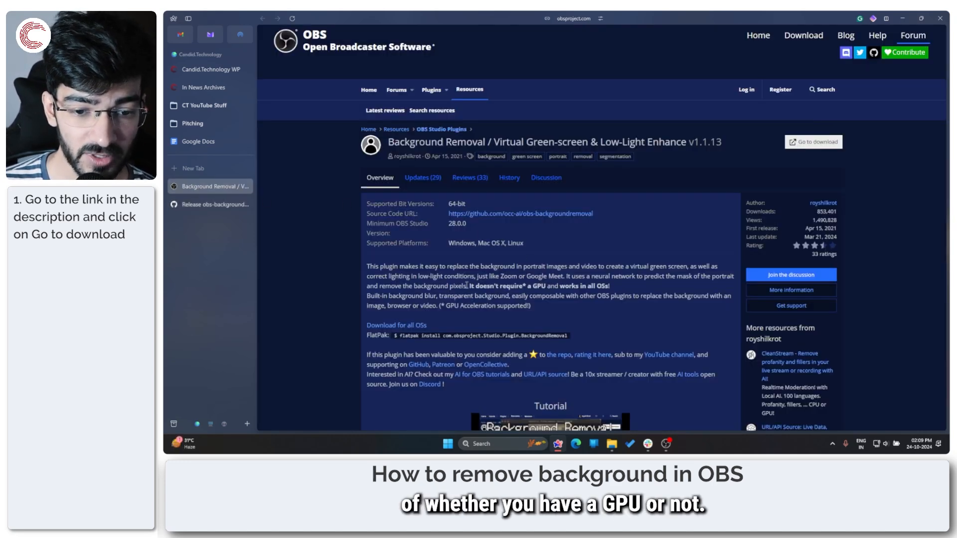
drag(468, 286, 617, 289)
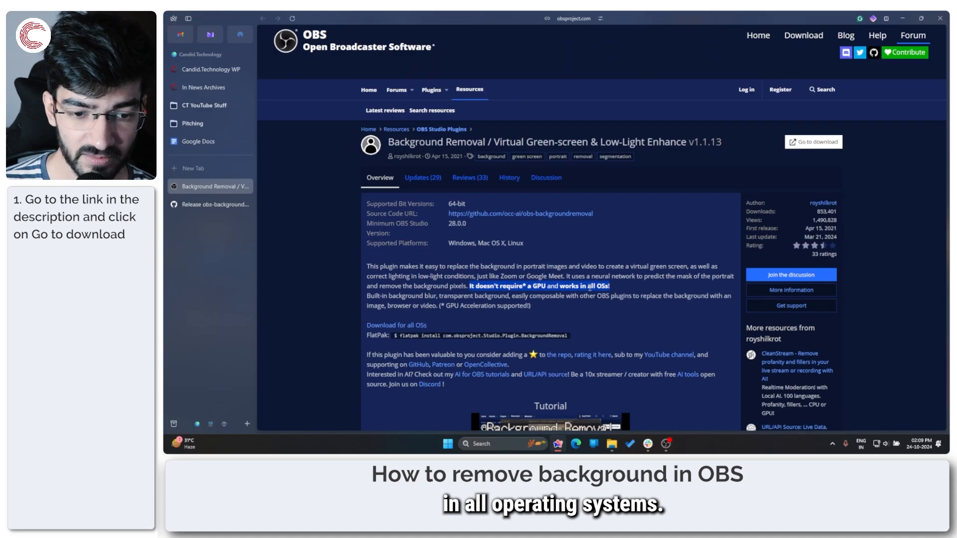
click(506, 234)
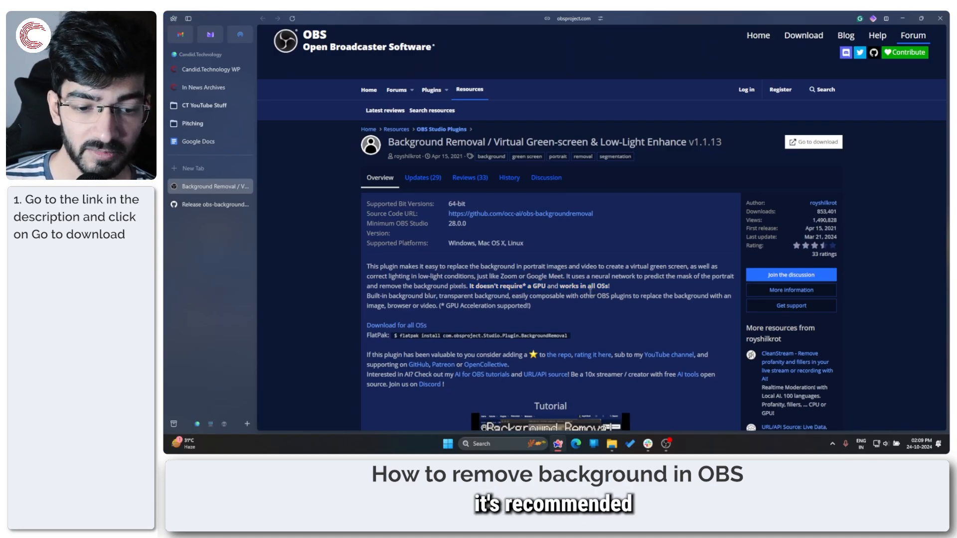
Step: Download obs-backgroundremoval-1.1.13-windows-x64-Installer.exe from the GitHub release's assets and save it in the Dump folder
click(239, 205)
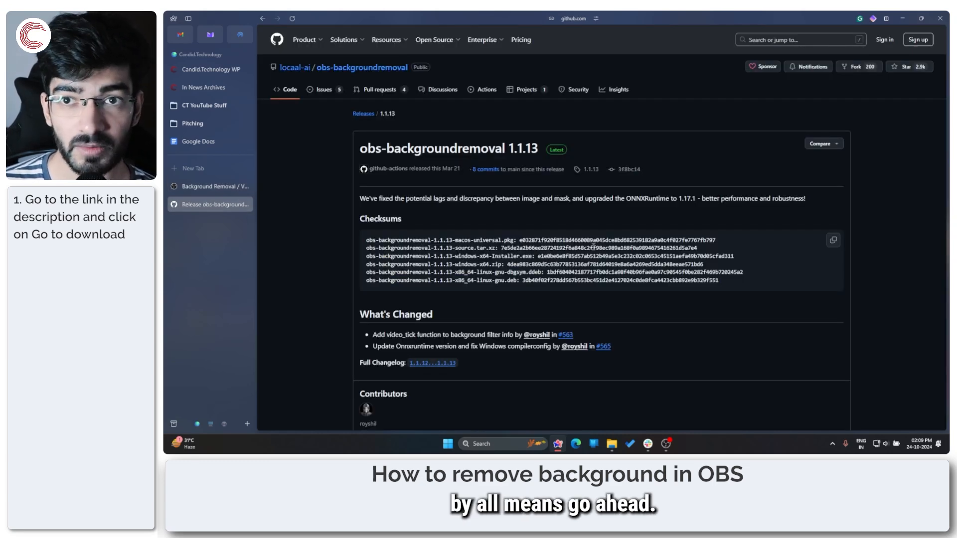
scroll(632, 227, down, 5)
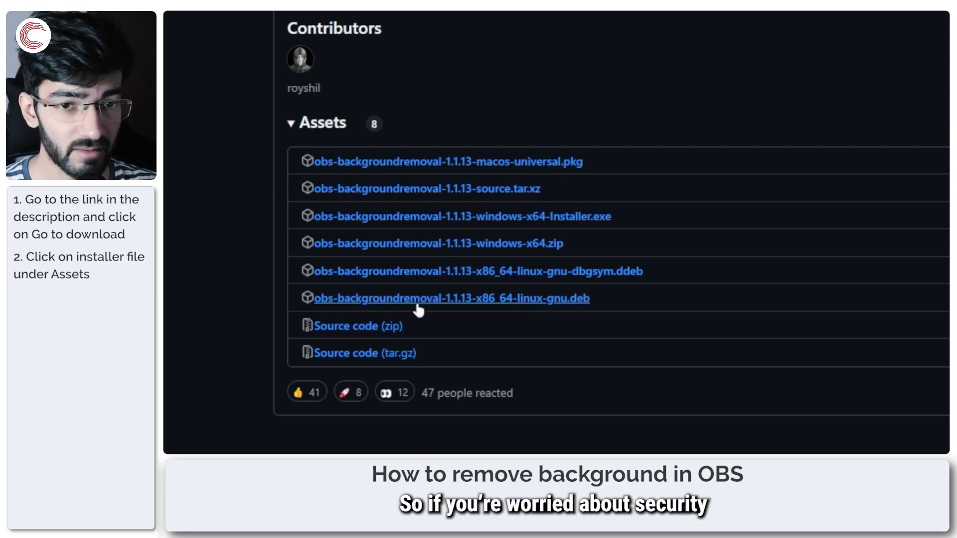
click(563, 220)
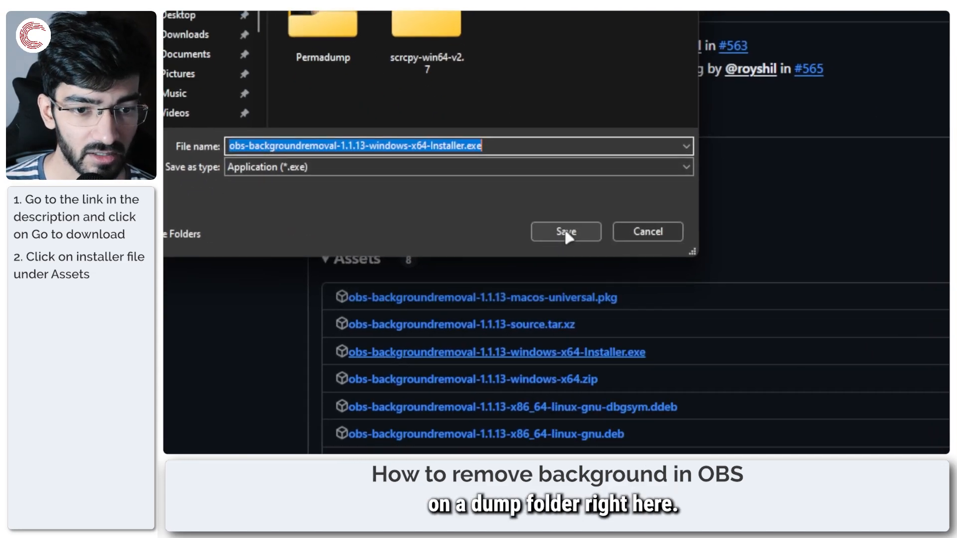
click(567, 233)
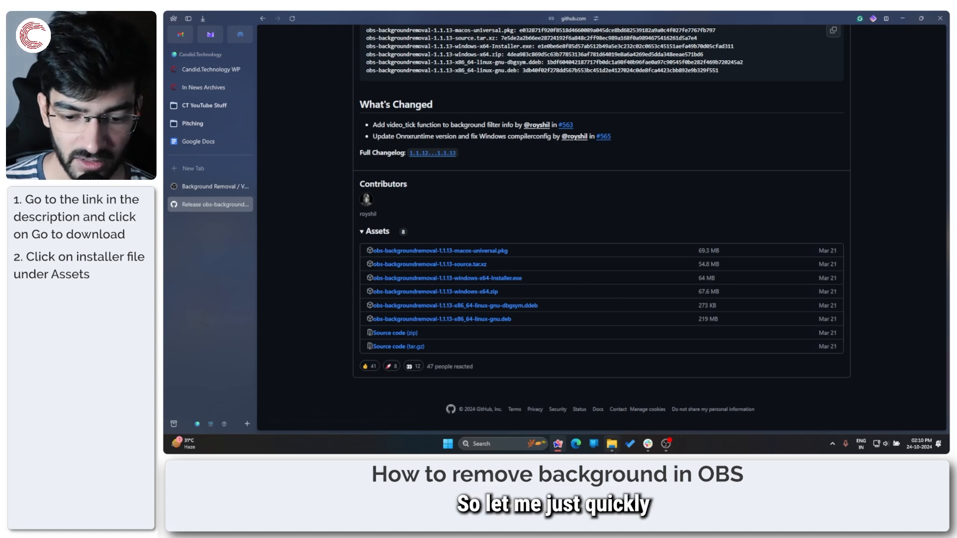
Step: Open the Dump folder in File Explorer and run the downloaded obs-backgroundremoval installer
key(super+e)
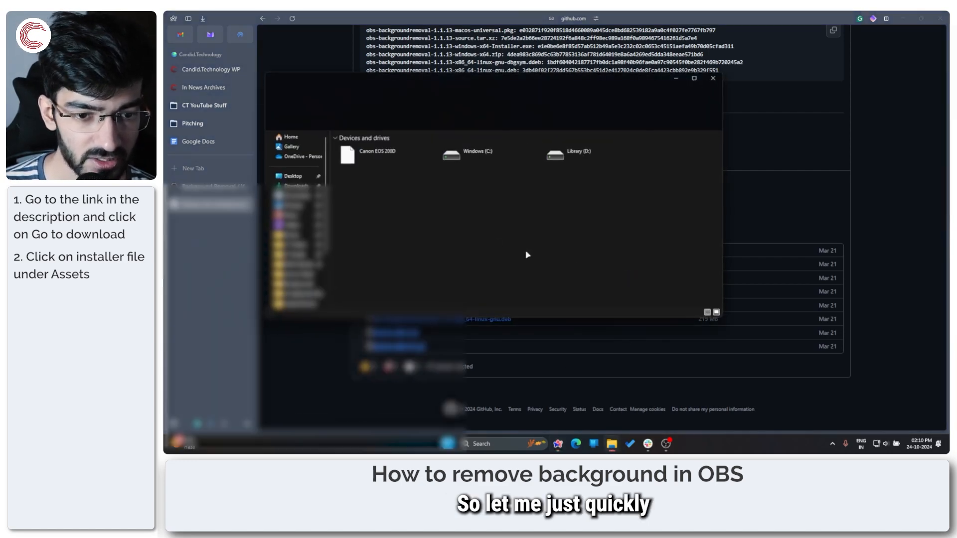
drag(519, 95, 509, 89)
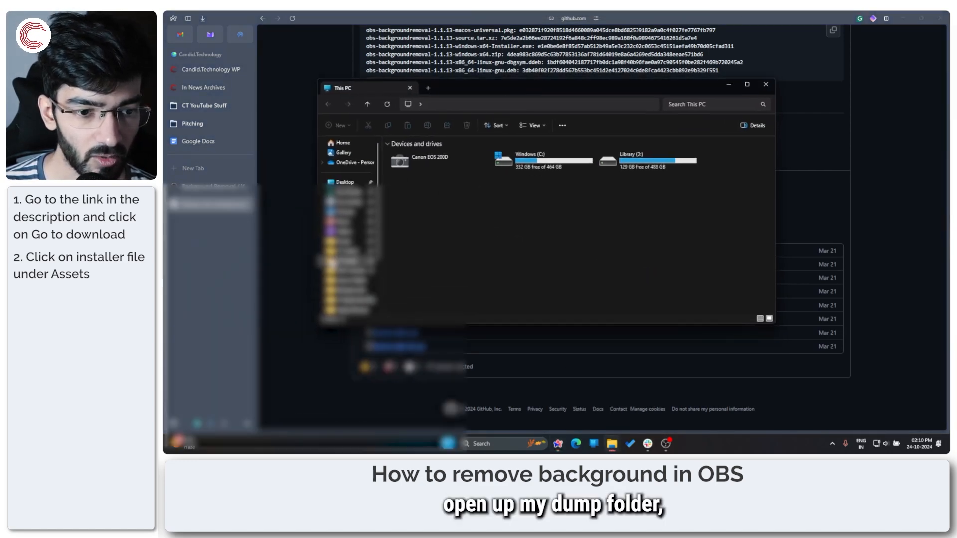
click(350, 242)
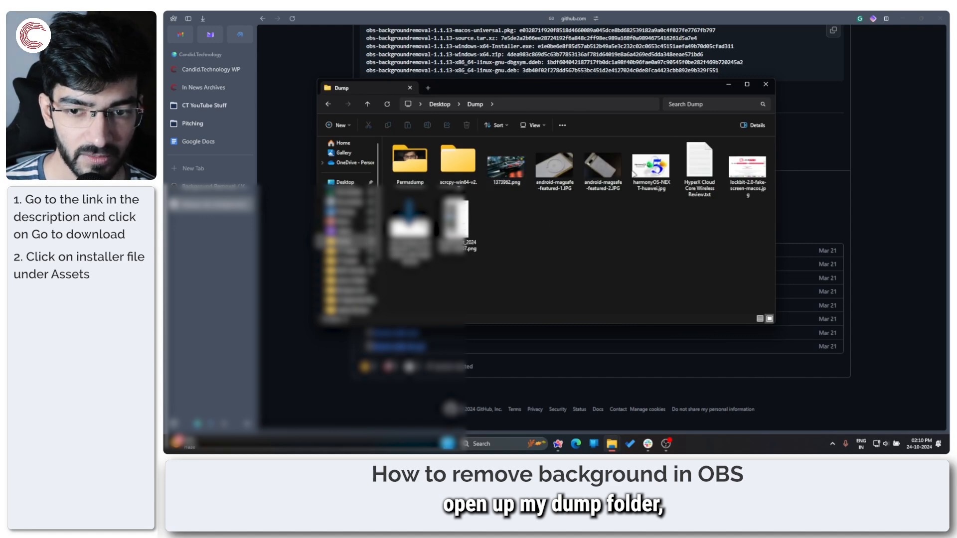
click(418, 234)
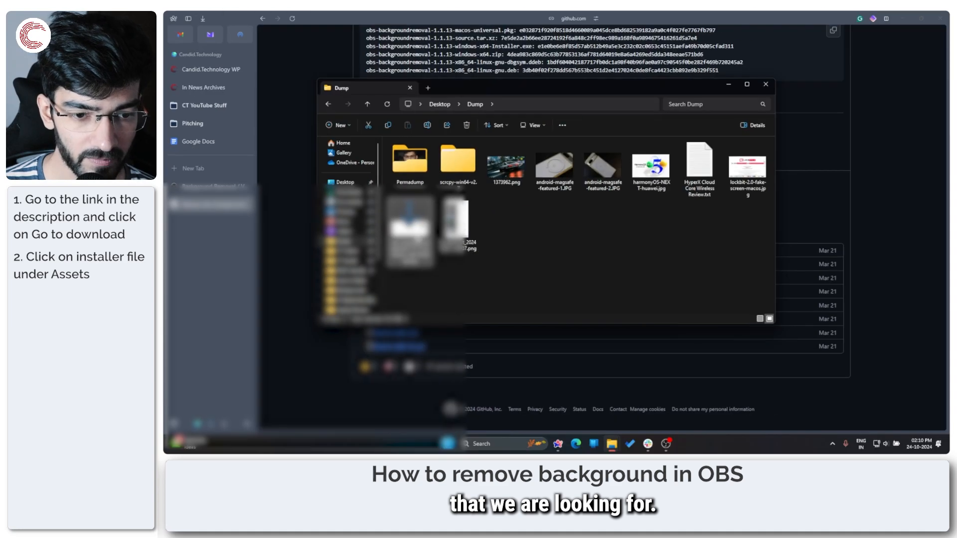
double_click(417, 238)
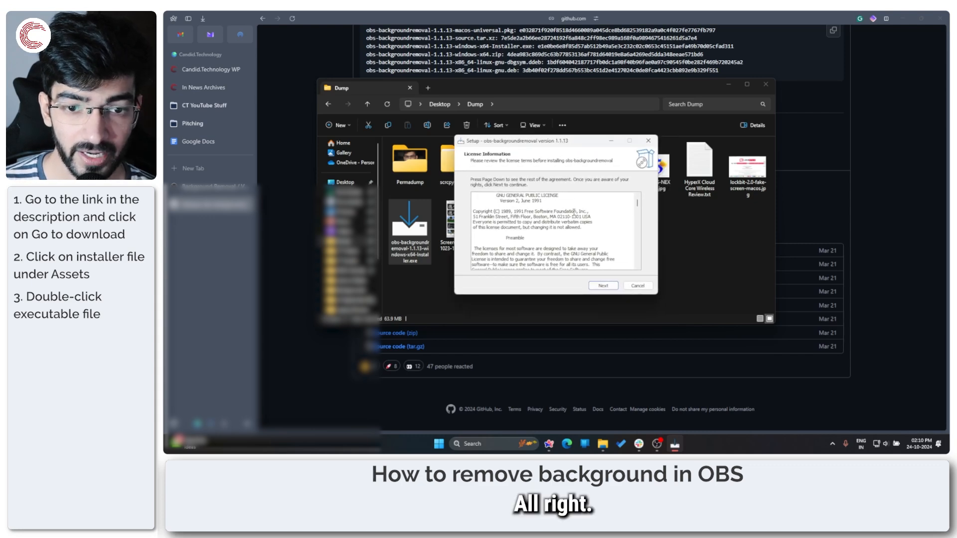
Step: Install obs-backgroundremoval into C:\Program Files\obs-studio, finish the setup and close the Dump folder window
click(599, 286)
click(538, 209)
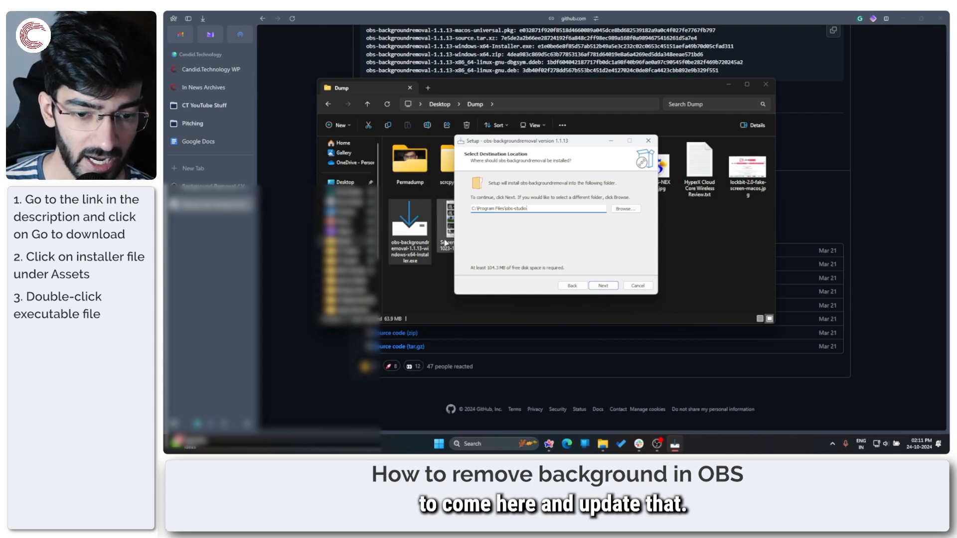
click(445, 275)
click(670, 445)
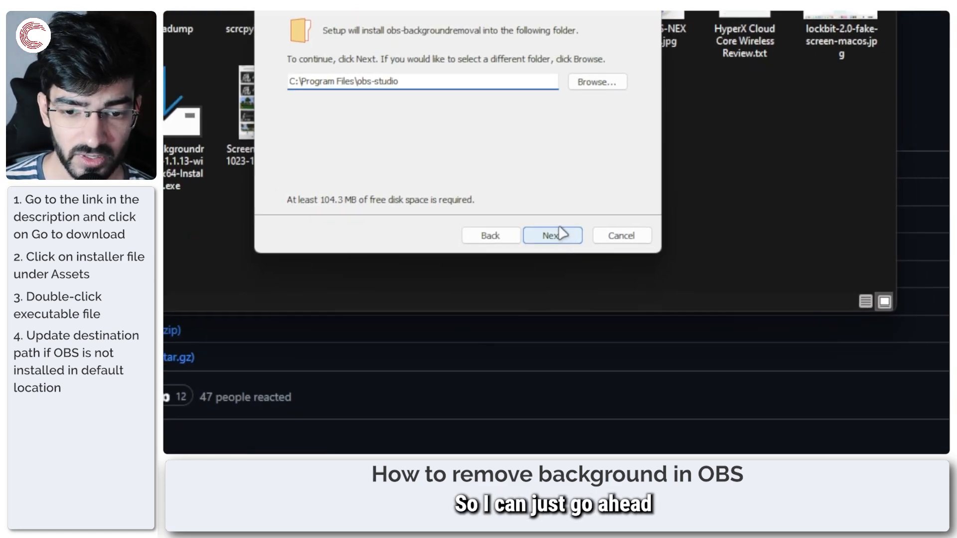
click(562, 233)
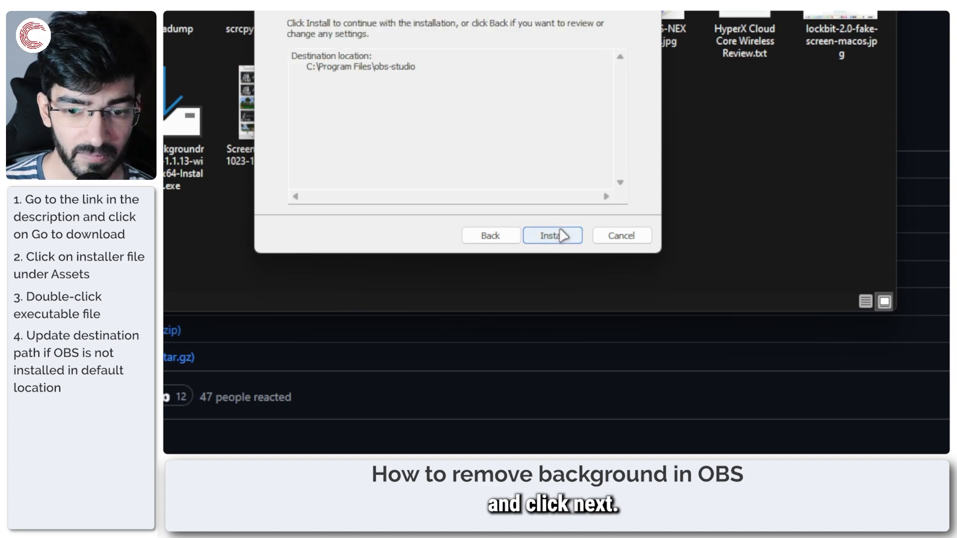
click(562, 234)
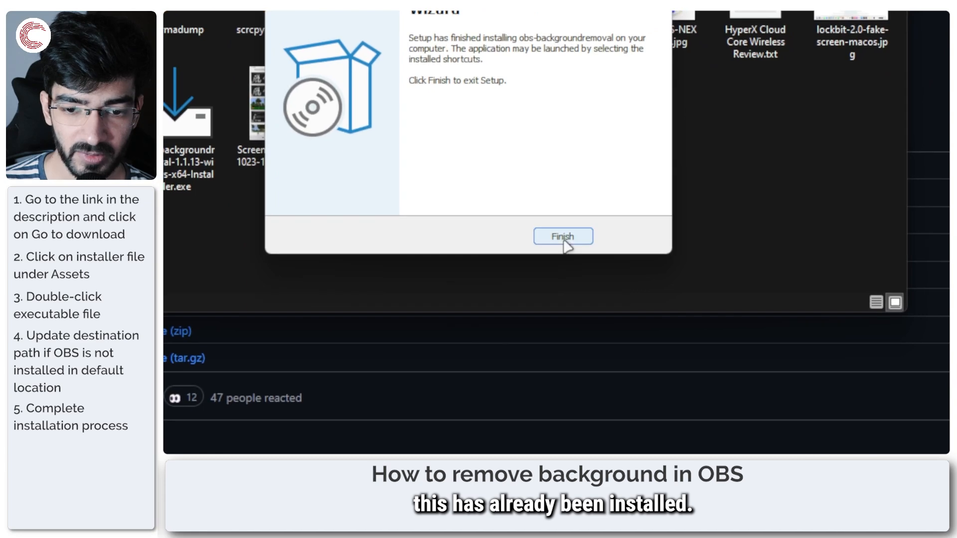
click(570, 451)
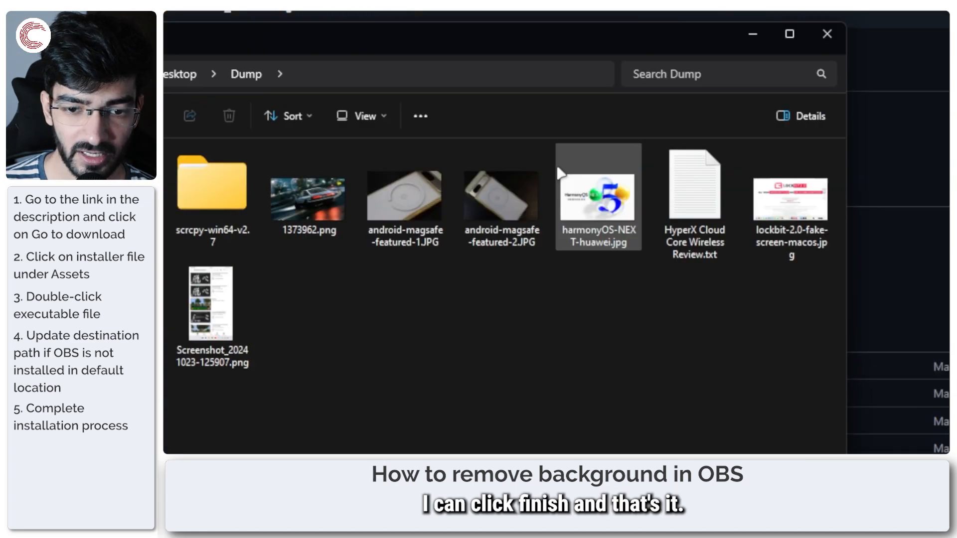
click(822, 52)
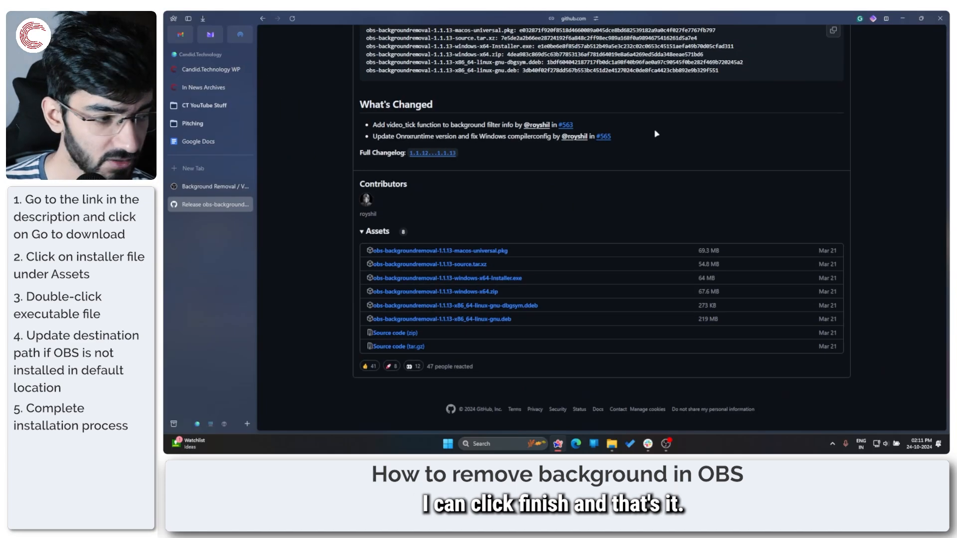
Step: Search for obs and launch a new instance of OBS Studio (64bit), with the browser minimized
key(alt+space)
text(obs)
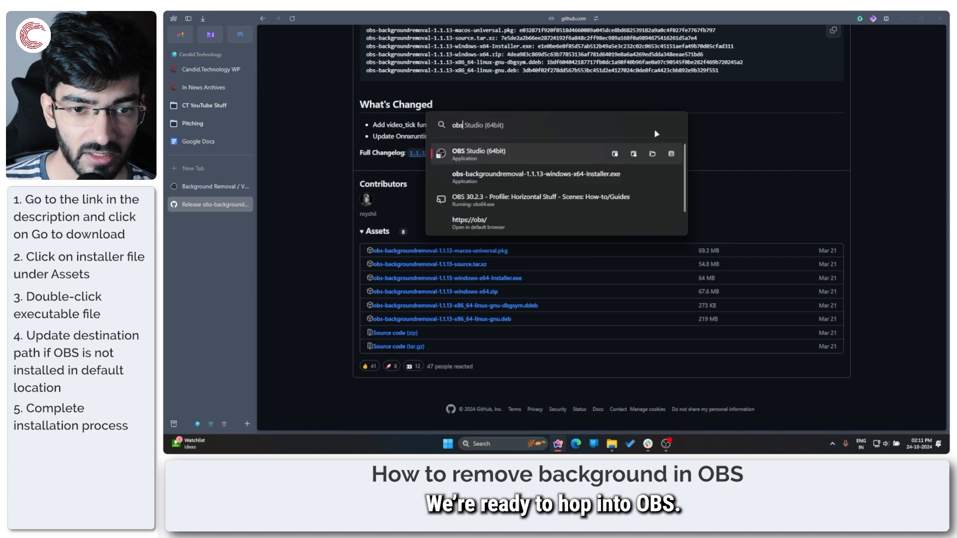
key(Return)
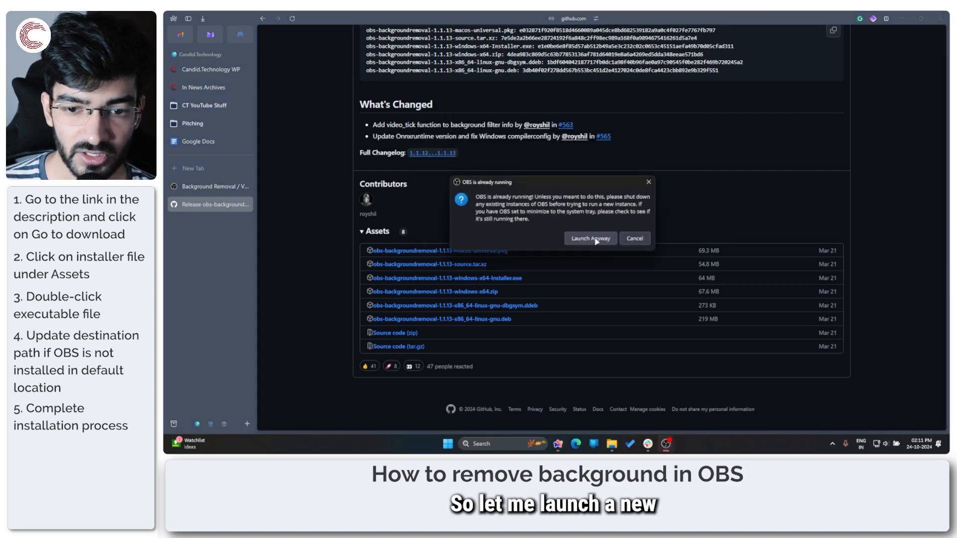
click(903, 19)
click(589, 239)
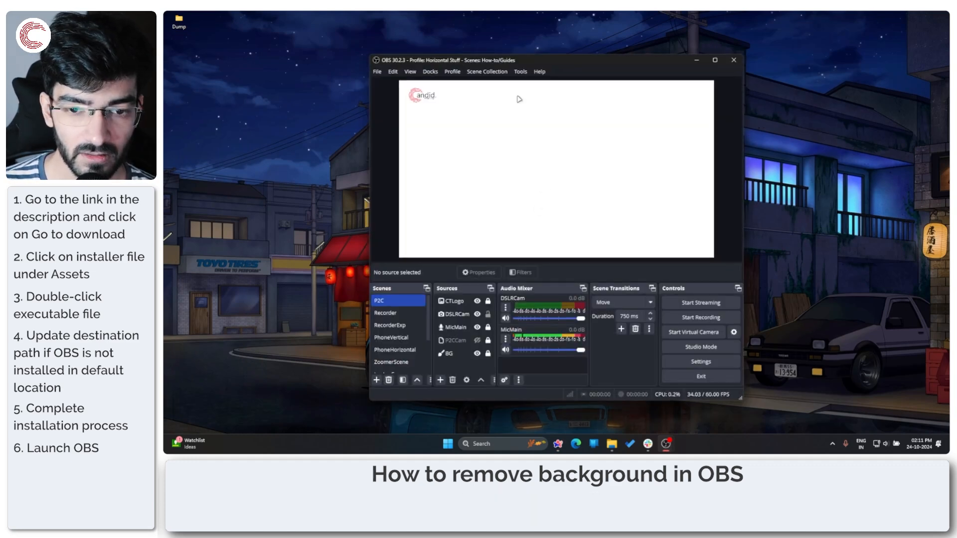
Step: Switch to the Screen scene
drag(561, 58, 547, 50)
scroll(389, 313, down, 2)
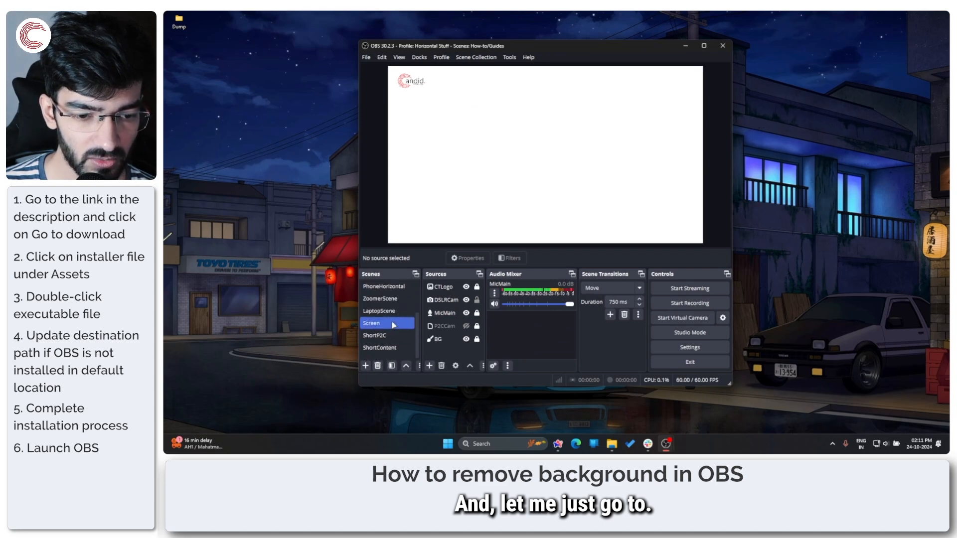
click(393, 324)
click(393, 313)
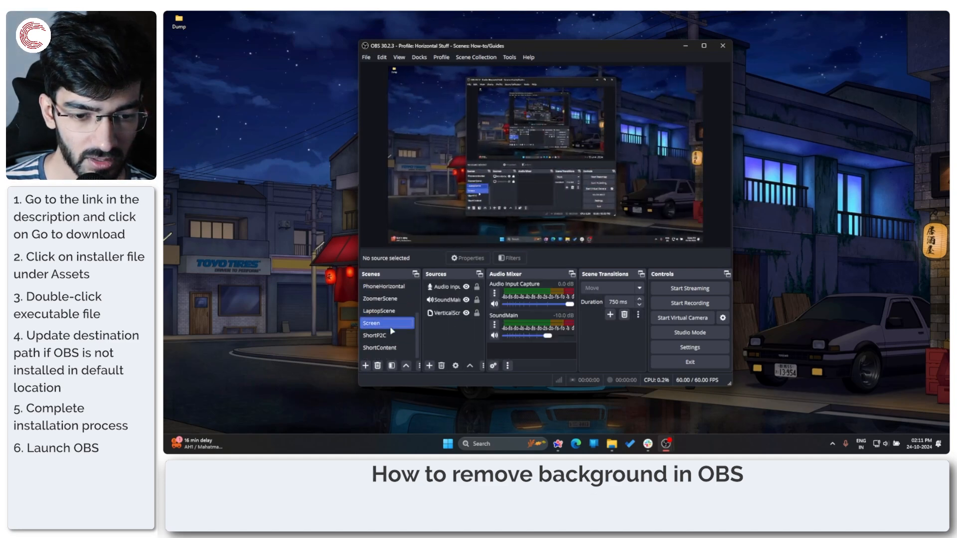
click(392, 324)
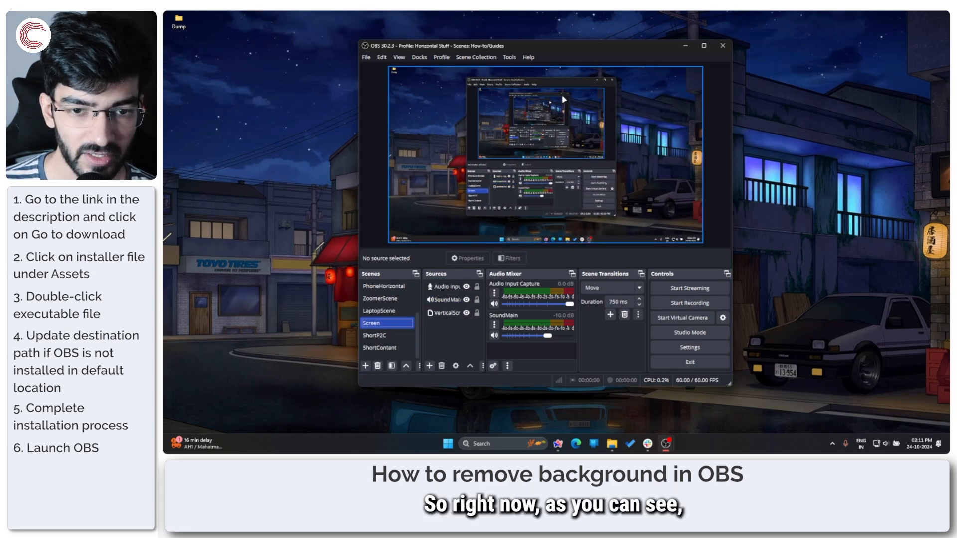
Step: Hide the VerticalScr source in the Screen scene and reposition the OBS window slightly
drag(571, 48, 556, 42)
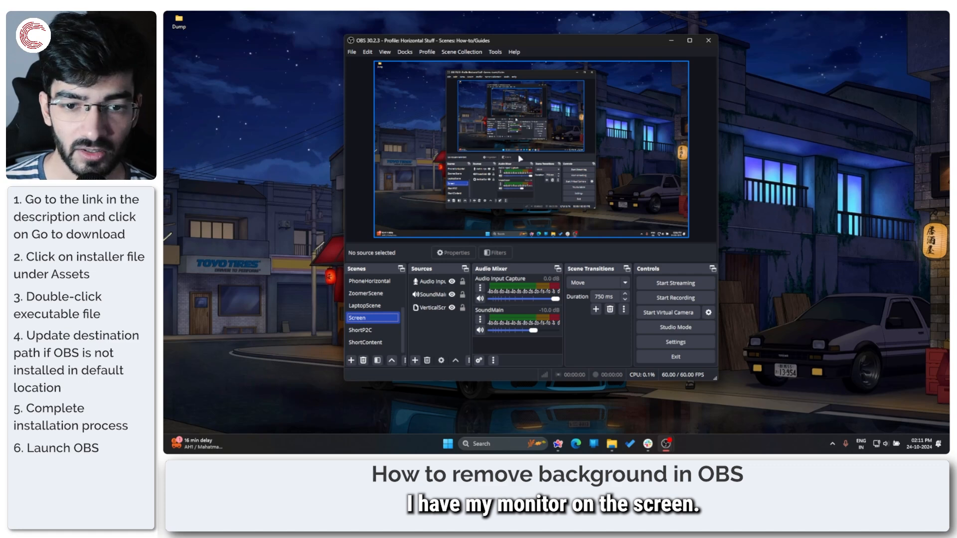
click(448, 308)
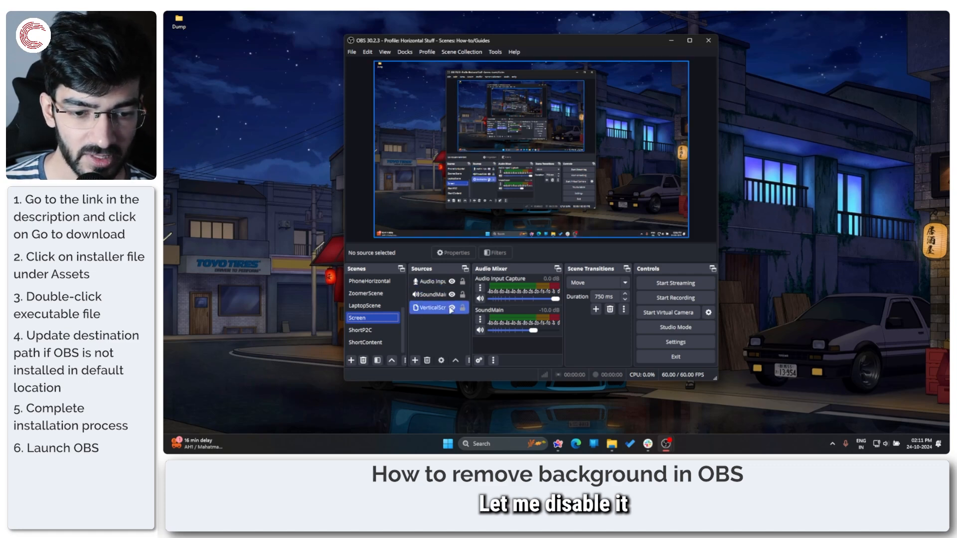
click(452, 308)
drag(558, 48, 564, 47)
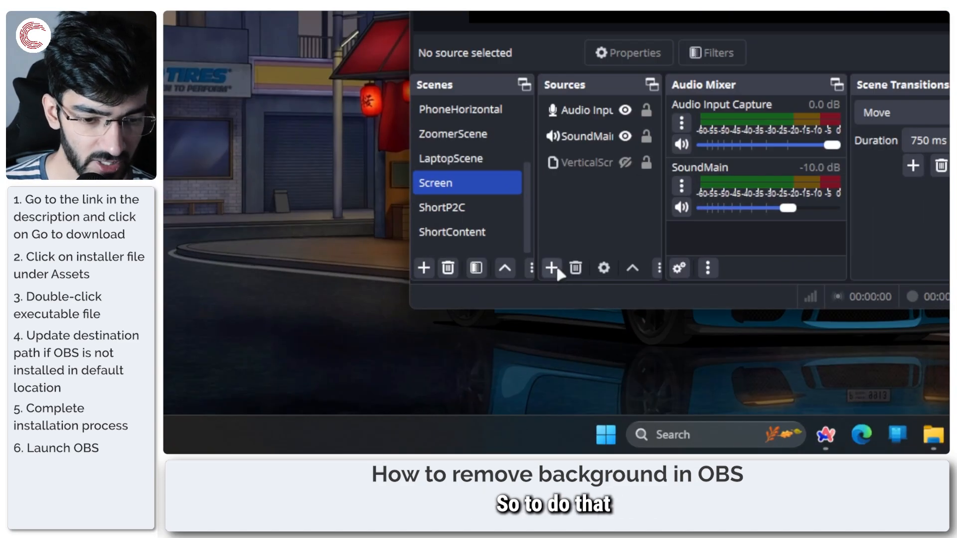
Step: Add a new Video Capture Device source named TestCam to the Screen scene
click(465, 331)
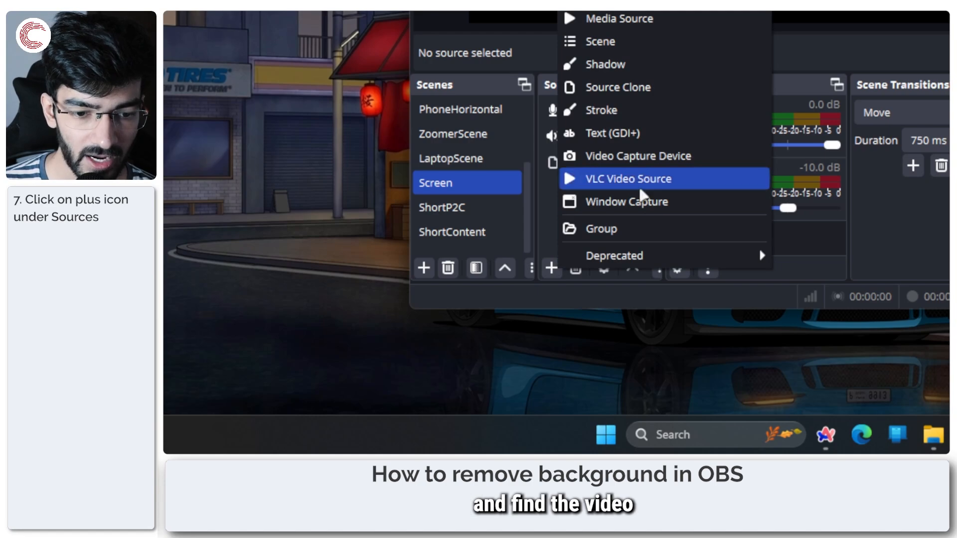
click(698, 163)
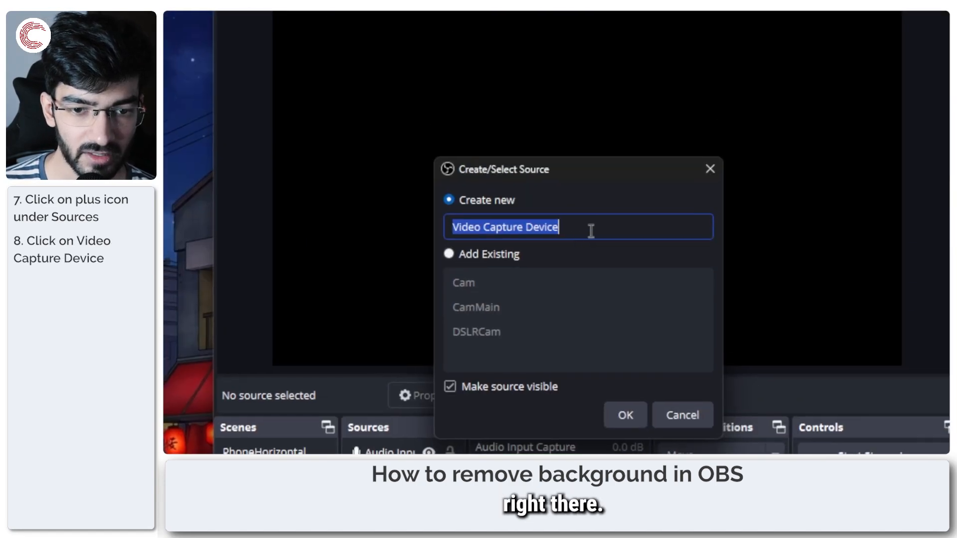
text(TestCam)
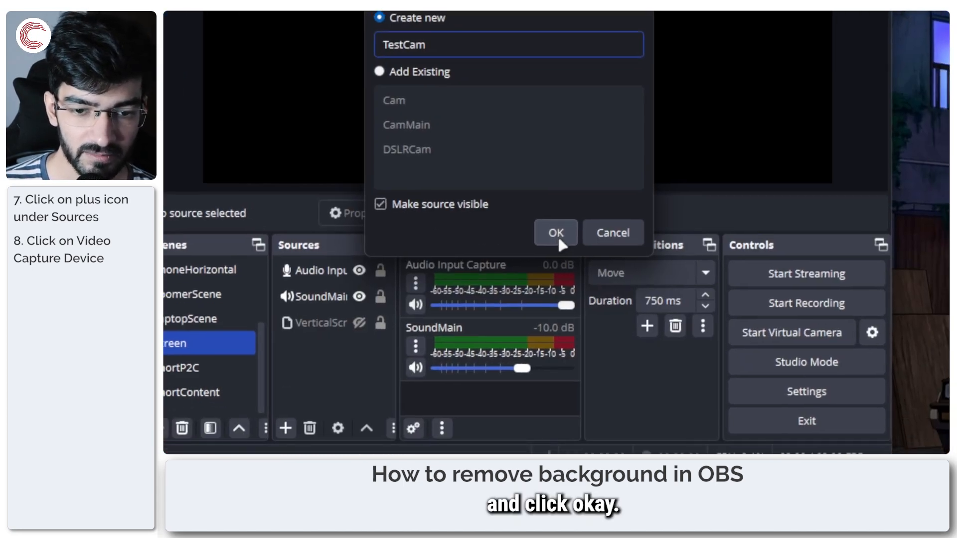
click(625, 415)
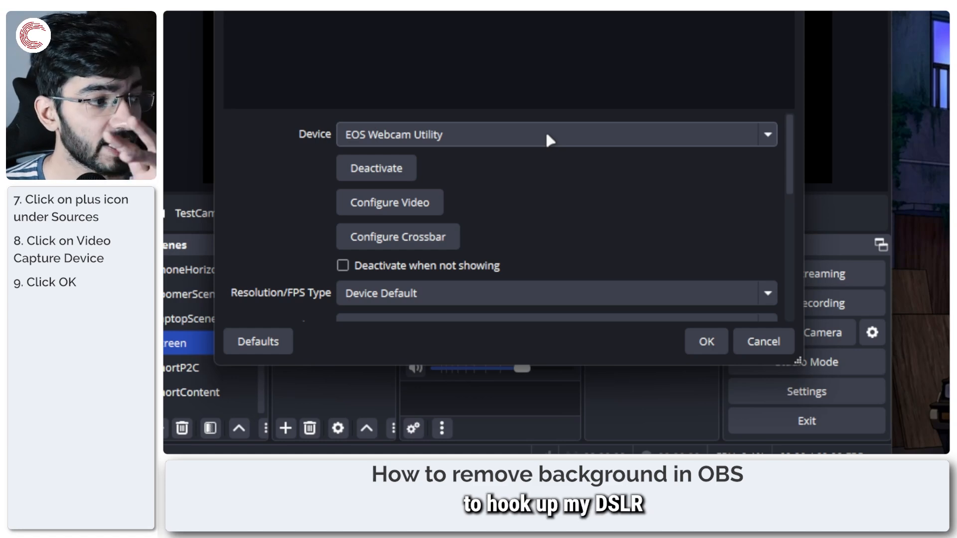
Step: Set TestCam's capture device to HP True Vision FHD Camera and accept the source properties
click(546, 135)
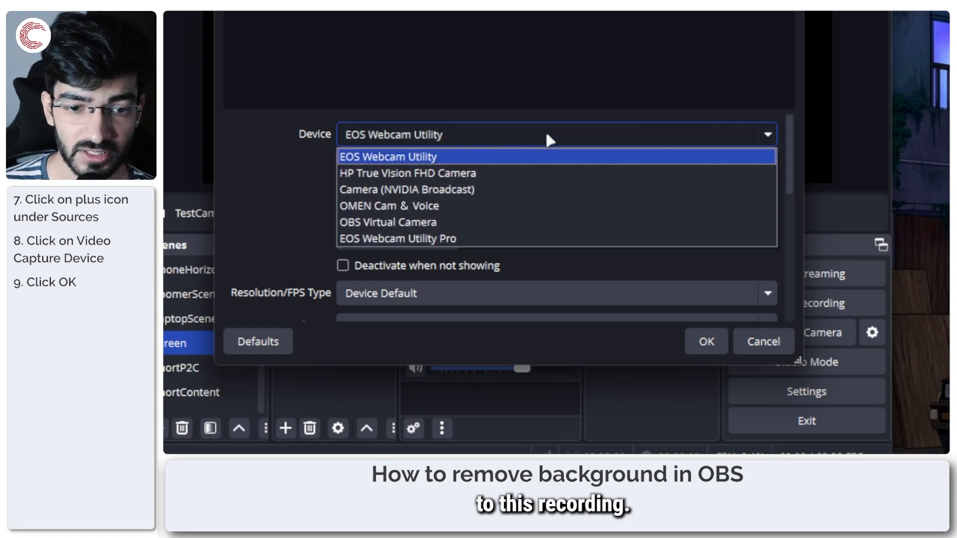
click(533, 181)
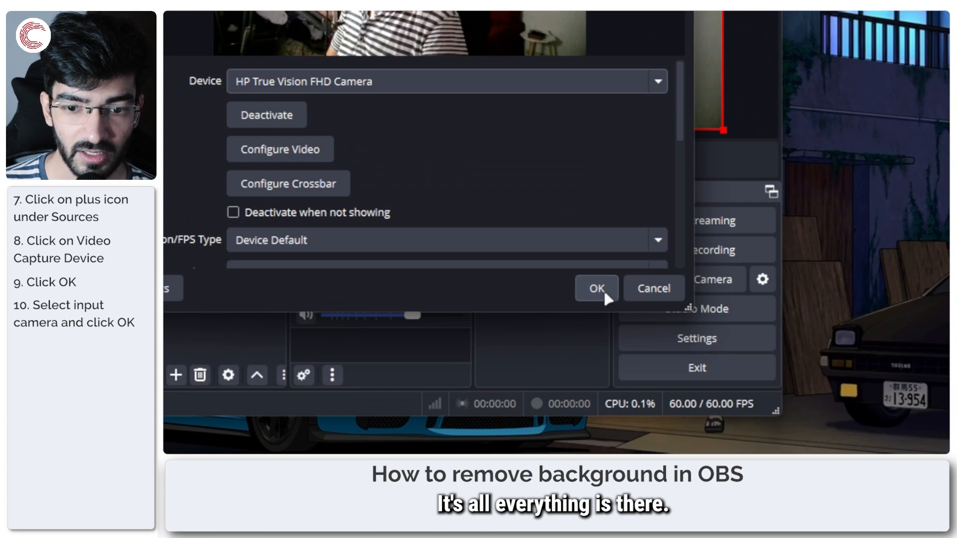
click(603, 289)
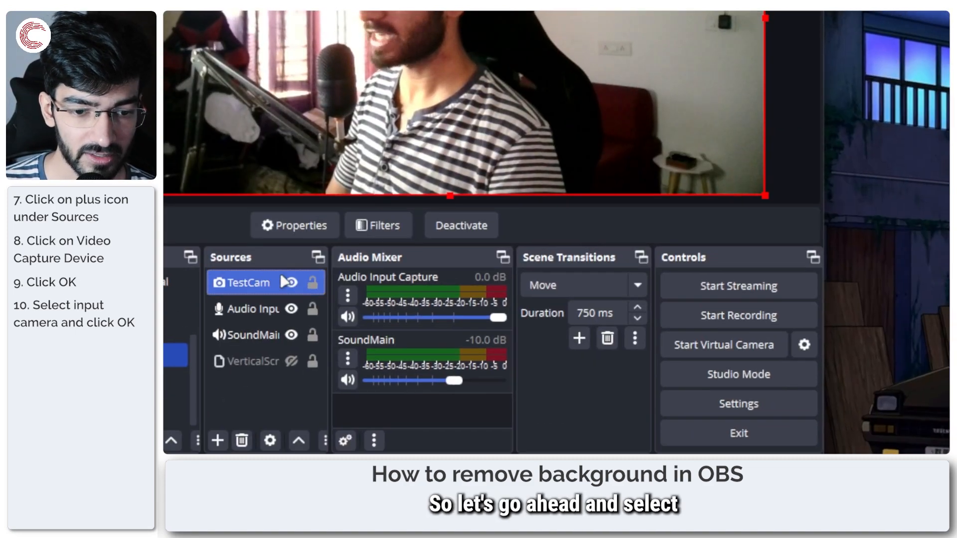
Step: Add a Background Removal effect filter to the TestCam source, keeping the default filter name
click(270, 283)
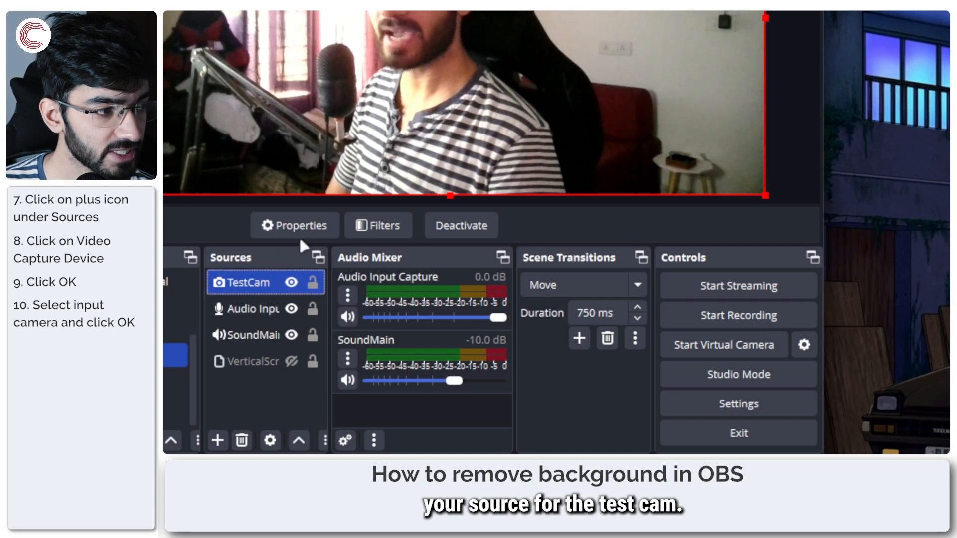
click(380, 228)
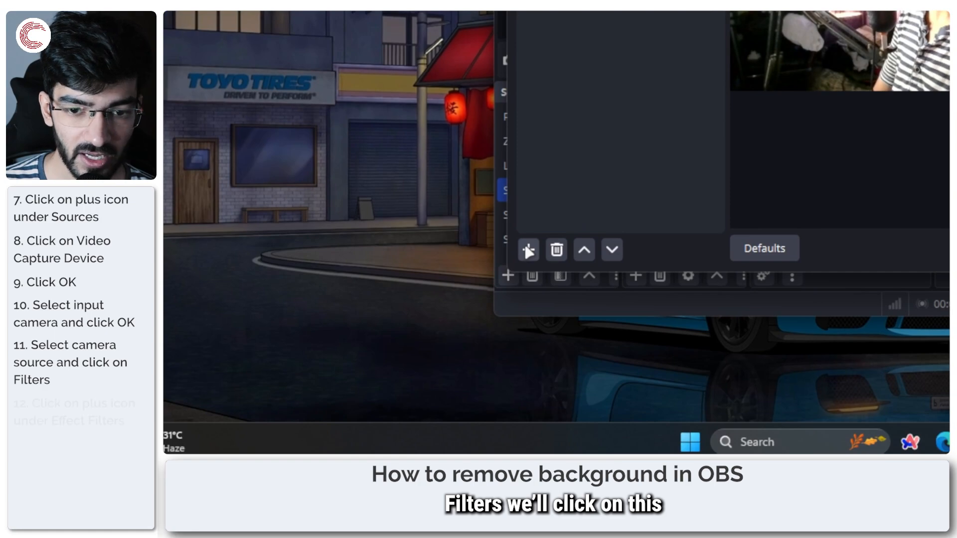
click(529, 250)
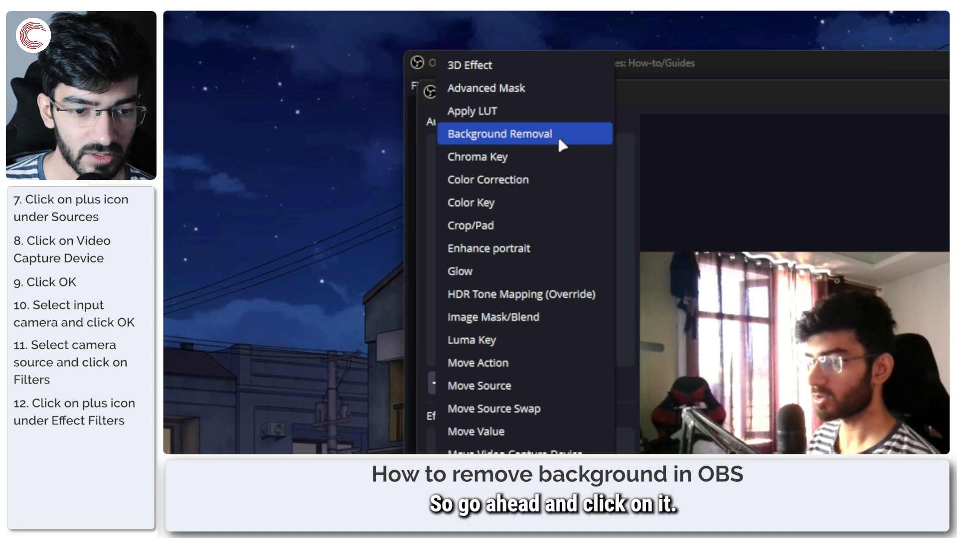
click(557, 136)
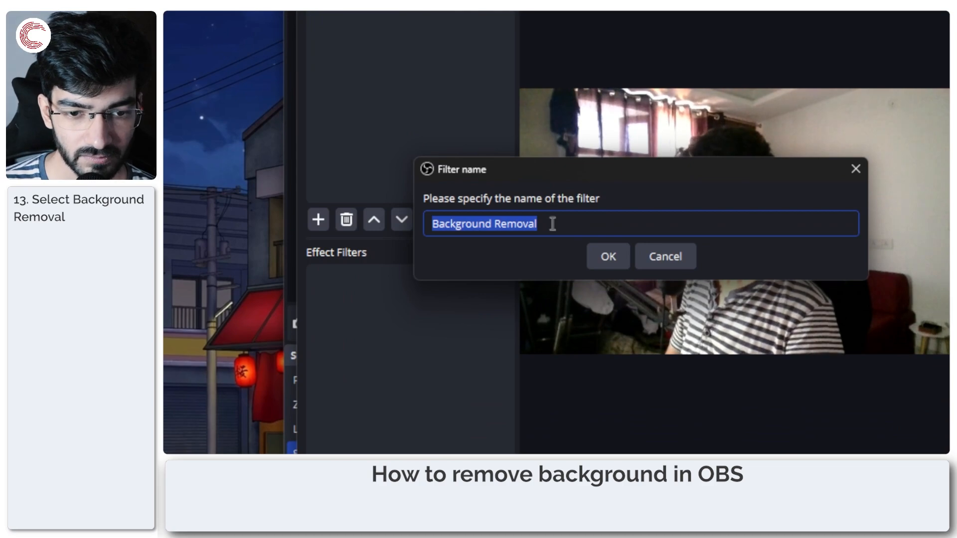
key(Return)
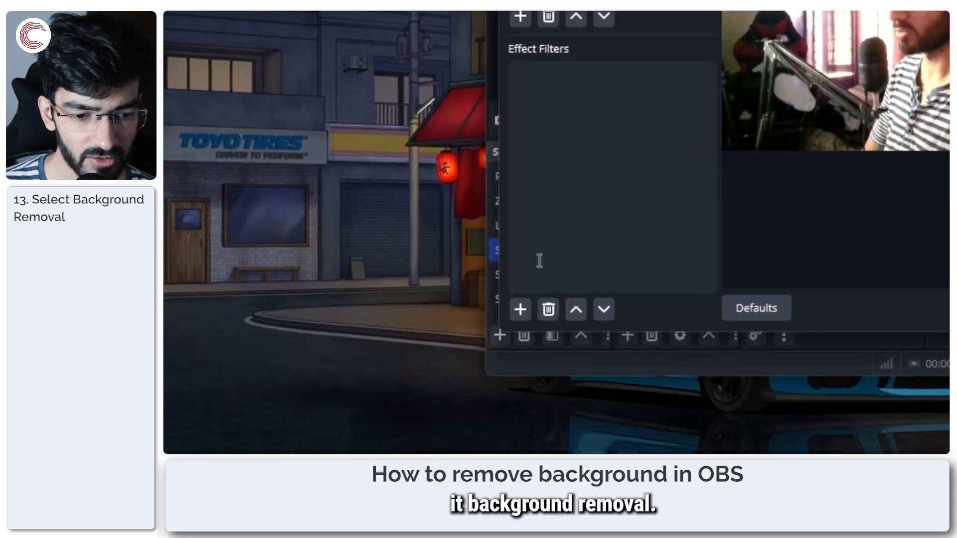
click(549, 251)
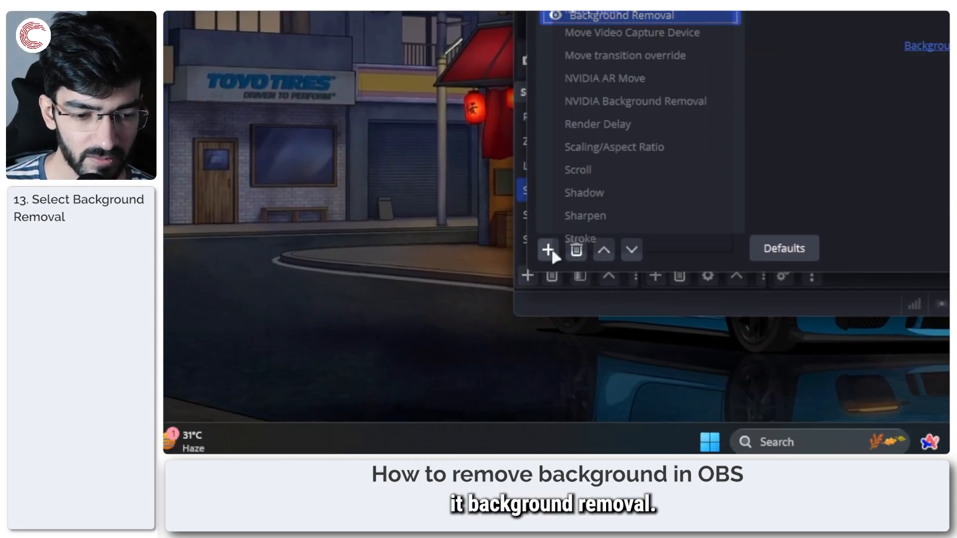
click(804, 105)
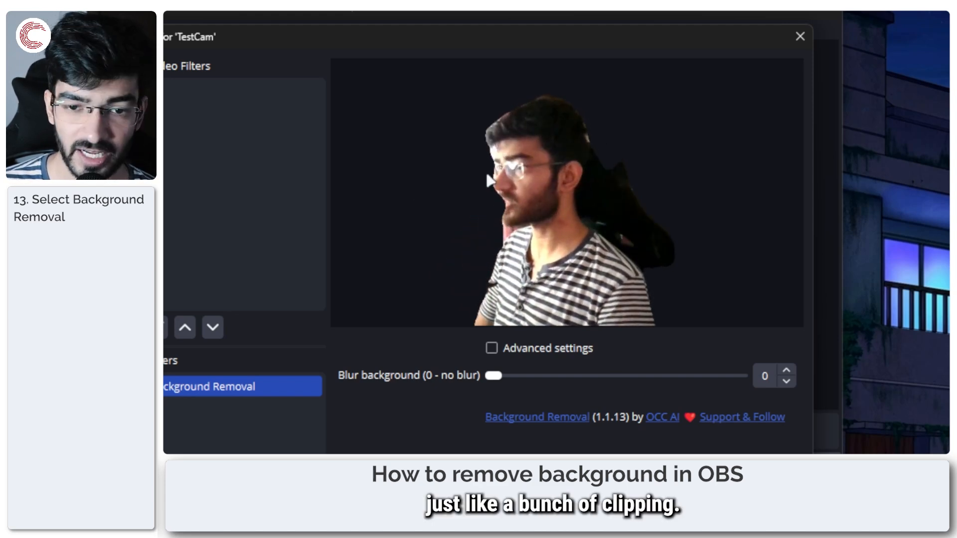
Step: Show the filter's advanced settings, try Threshold at 0.00 and 1.00, and set it to 0.15
click(492, 348)
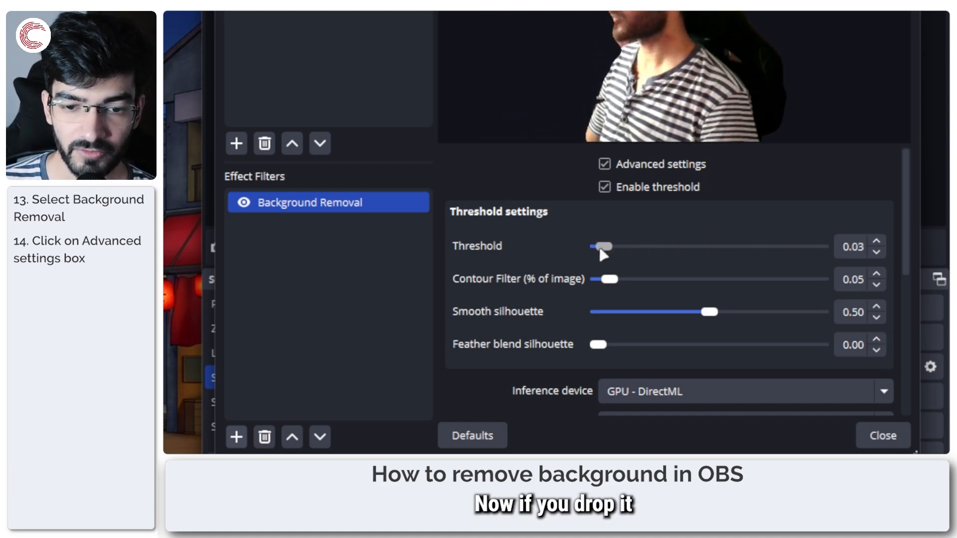
drag(602, 256, 588, 255)
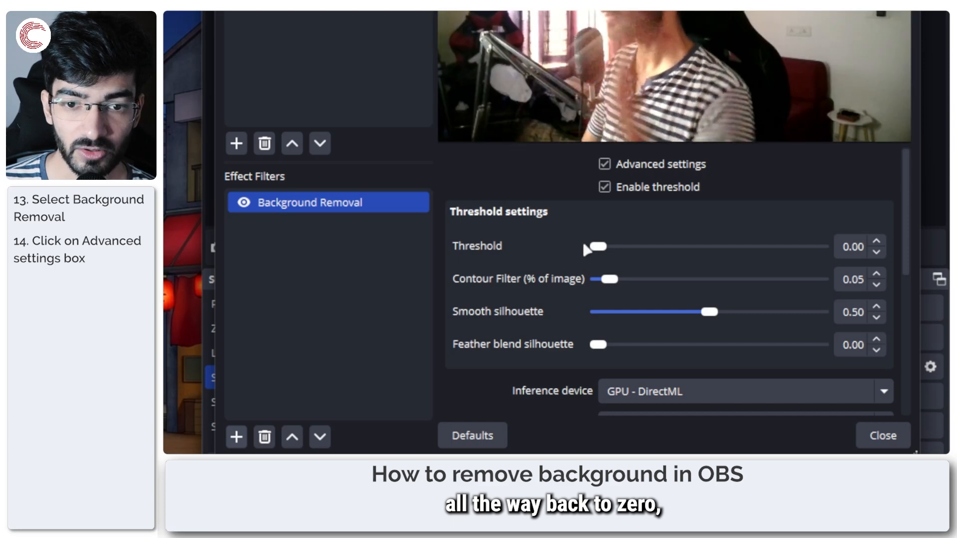
drag(599, 253, 754, 250)
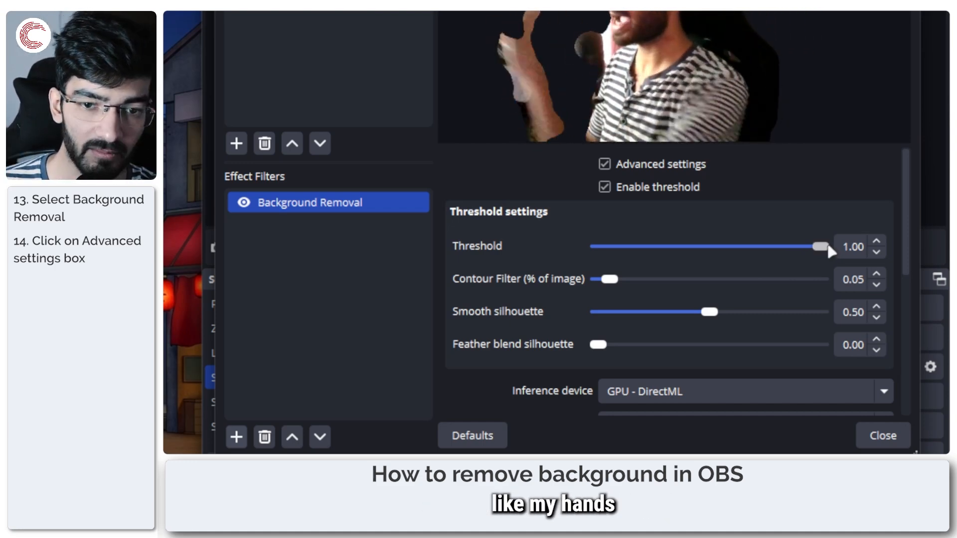
drag(822, 242, 629, 248)
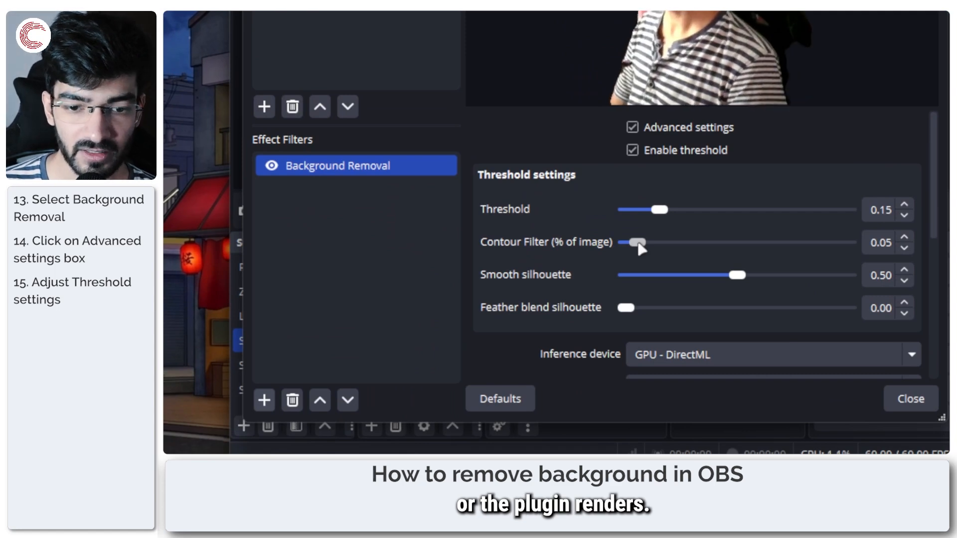
Step: Set Contour Filter to 0.25, and try other Smooth silhouette values before setting it to 0.50
drag(641, 248, 705, 253)
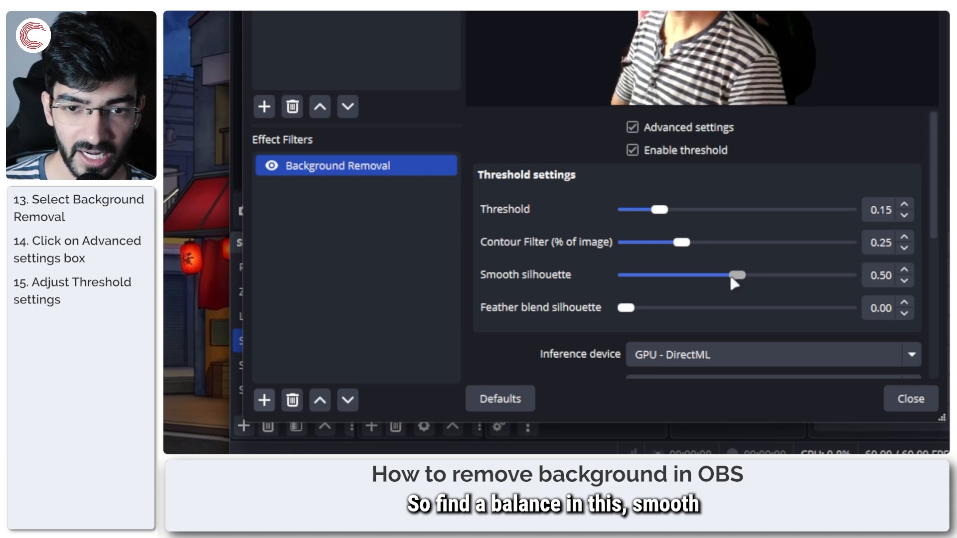
drag(656, 281, 633, 280)
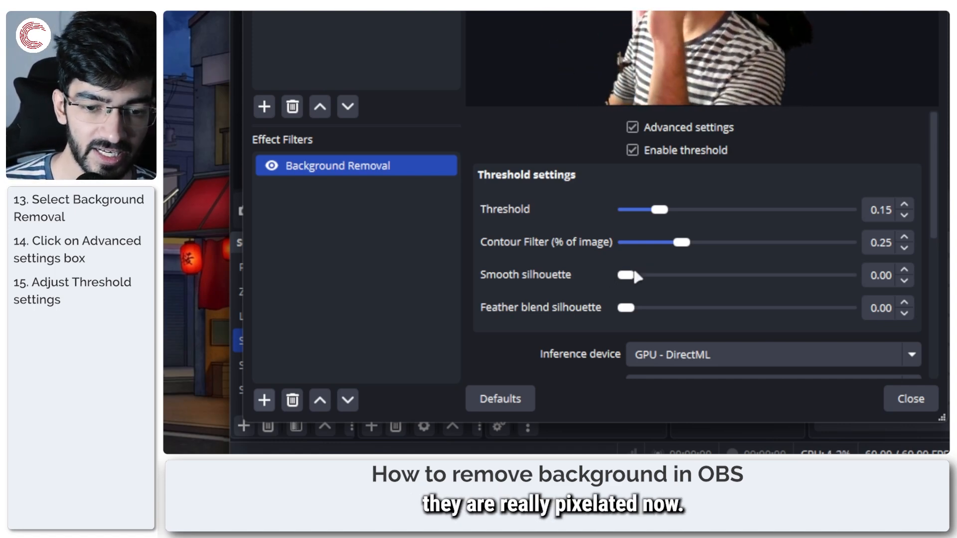
drag(629, 274, 689, 273)
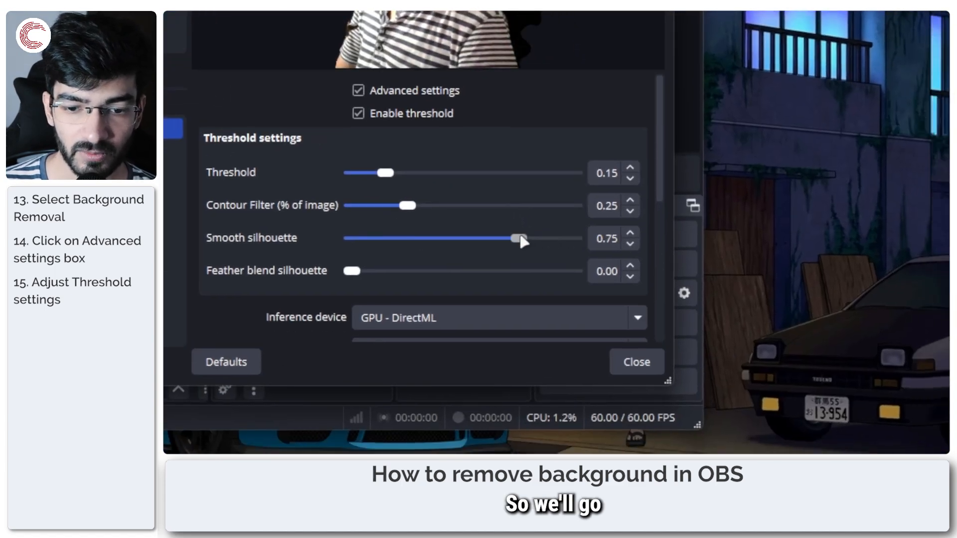
mouse_move(468, 235)
mouse_down()
mouse_move(456, 235)
mouse_move(466, 237)
mouse_up()
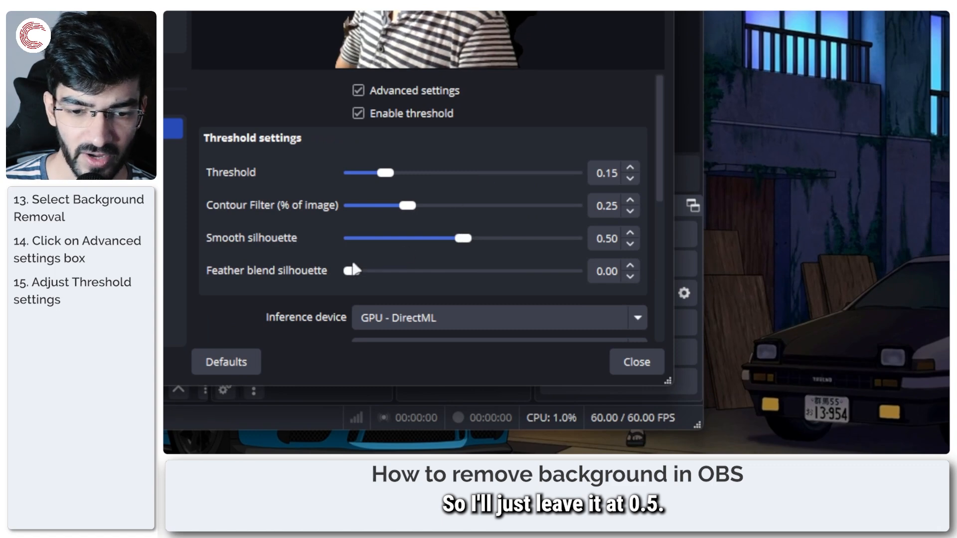
Step: Set Feather blend silhouette to 0.20 and choose GPU - DirectML as the inference device
drag(352, 274, 407, 267)
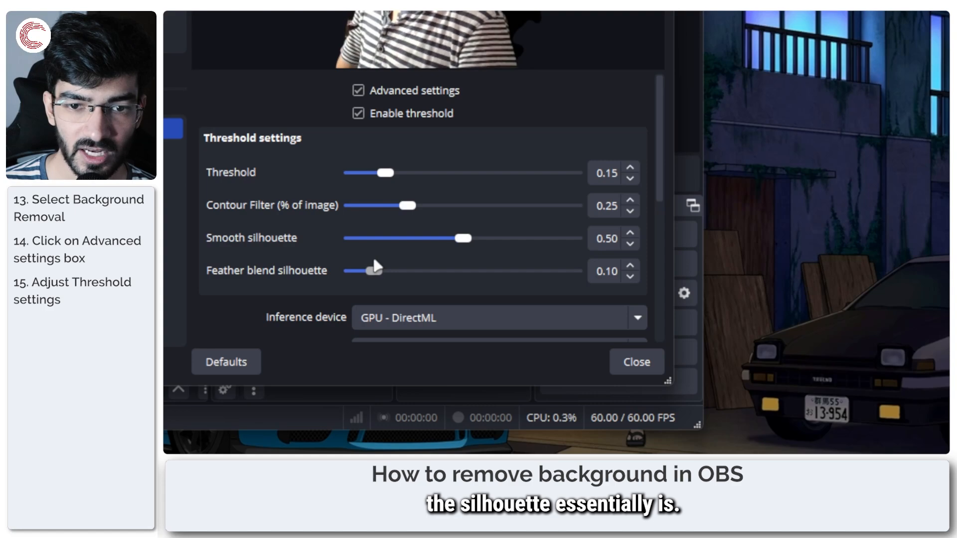
drag(374, 268, 389, 268)
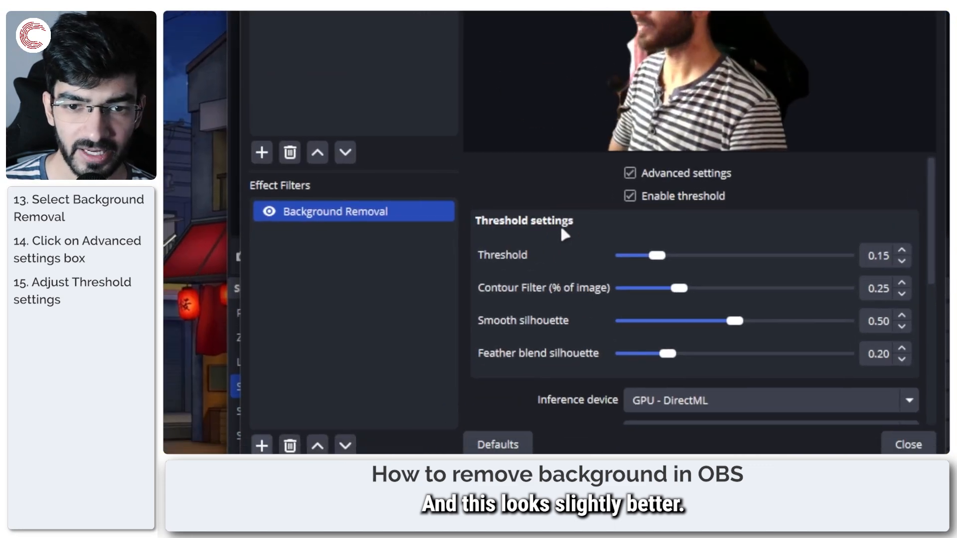
scroll(561, 229, down, 2)
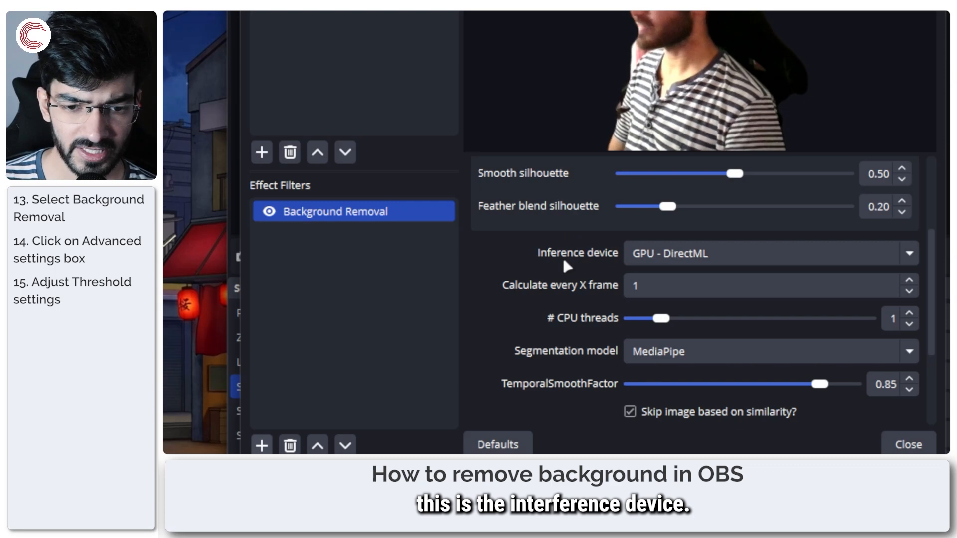
click(672, 254)
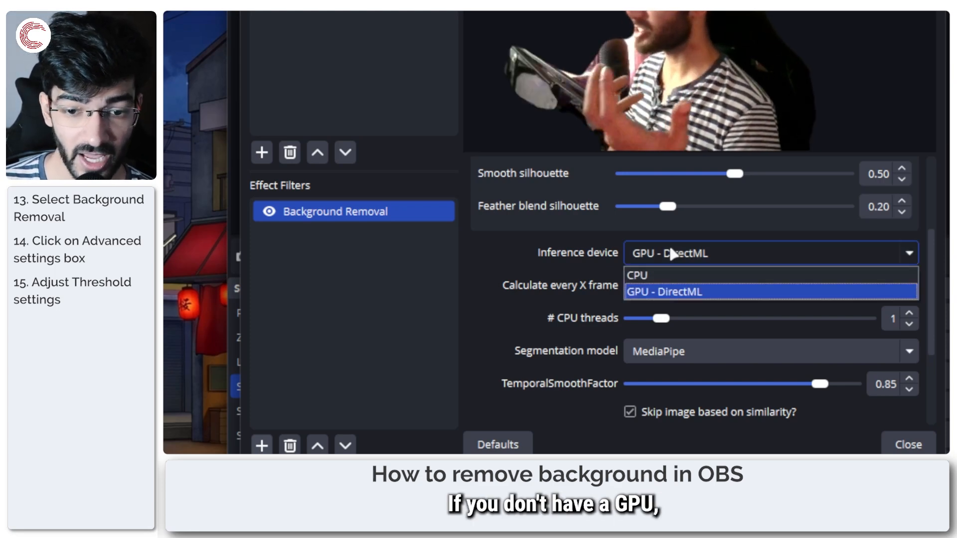
click(667, 295)
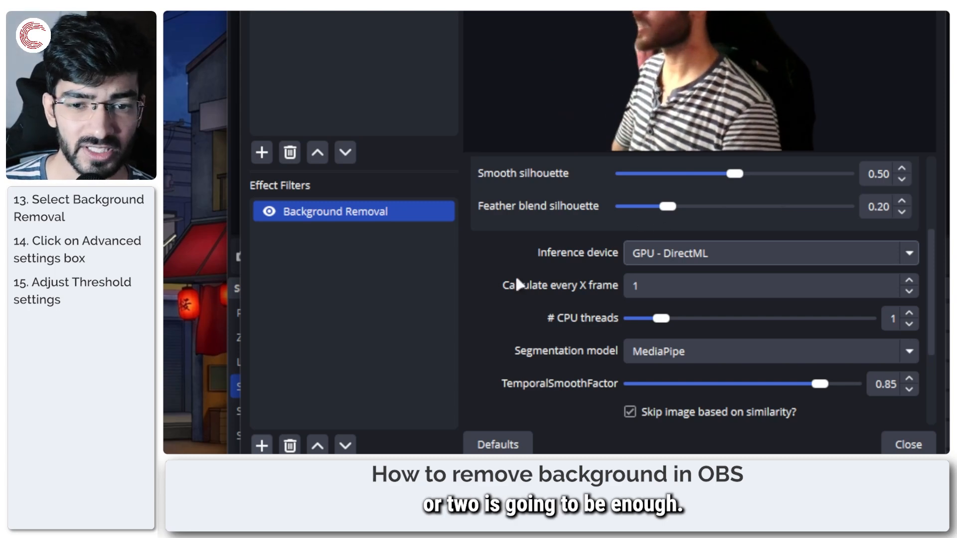
Step: Try the Selfie Segmentation model and switch the segmentation model back to MediaPipe
scroll(577, 315, down, 2)
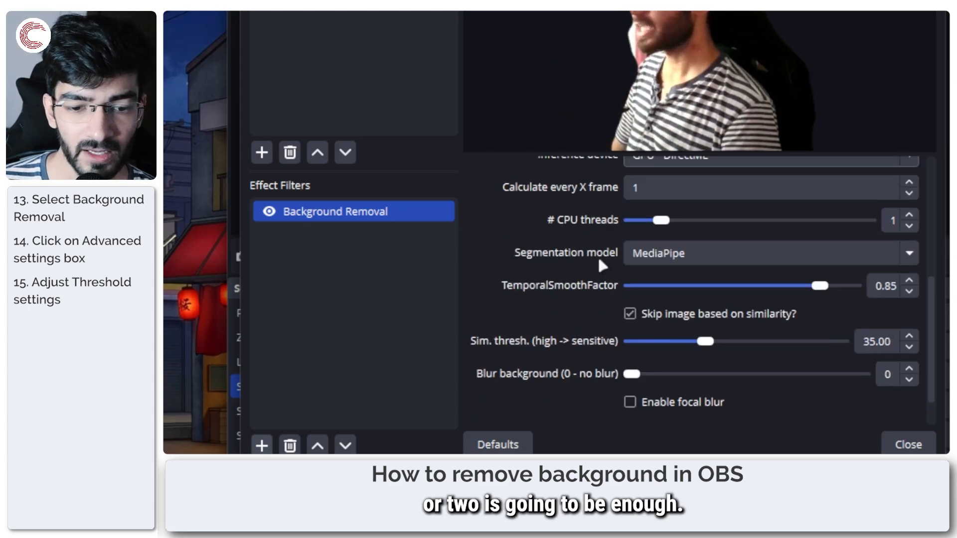
click(747, 257)
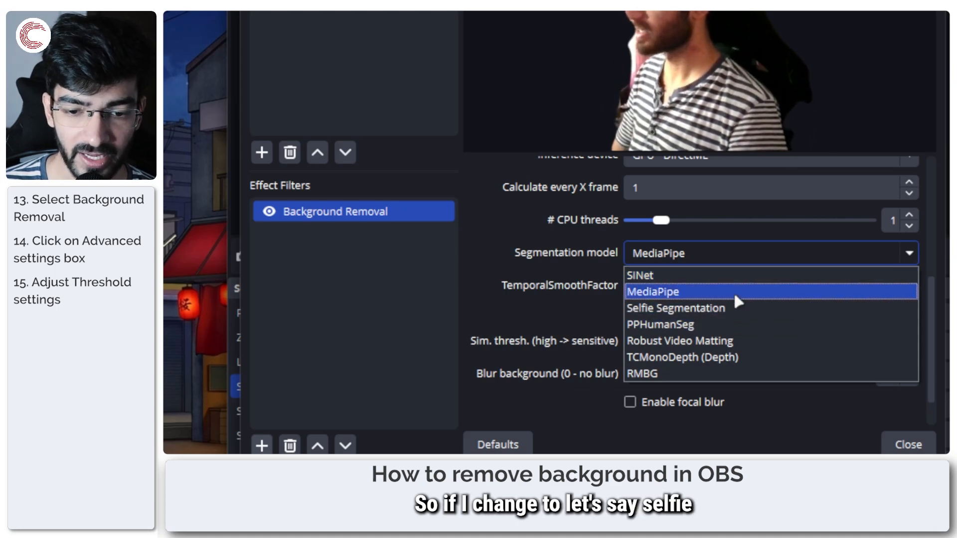
click(738, 310)
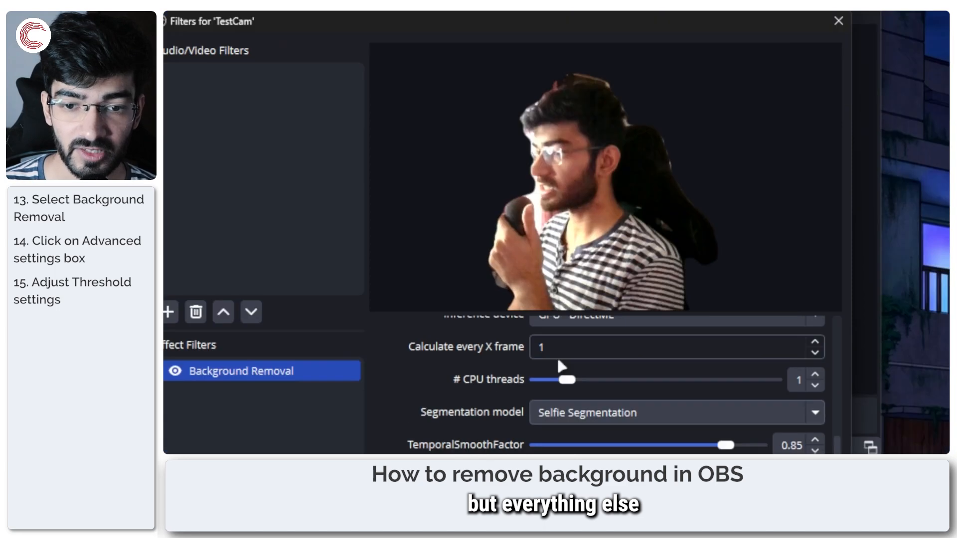
click(562, 237)
click(571, 277)
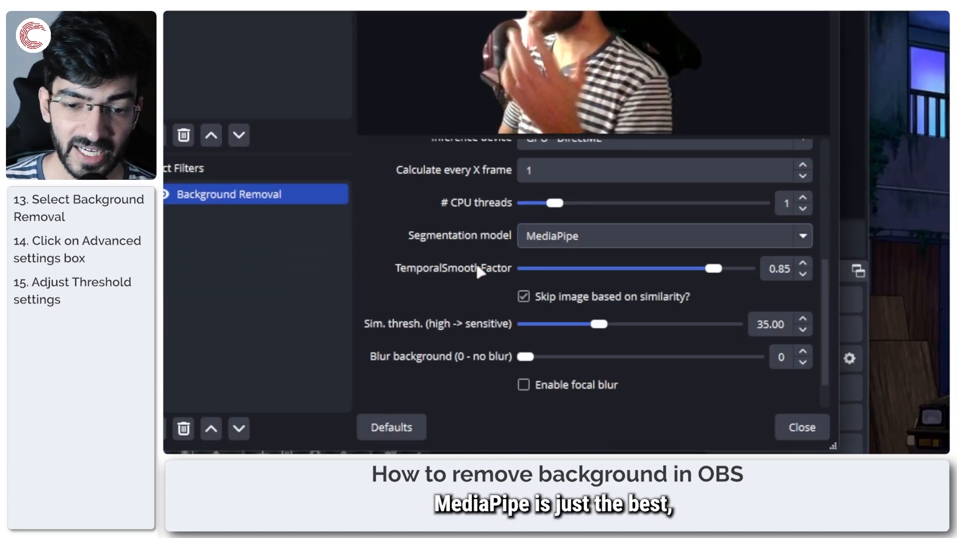
scroll(441, 269, up, 2)
scroll(442, 269, down, 1)
scroll(442, 264, down, 1)
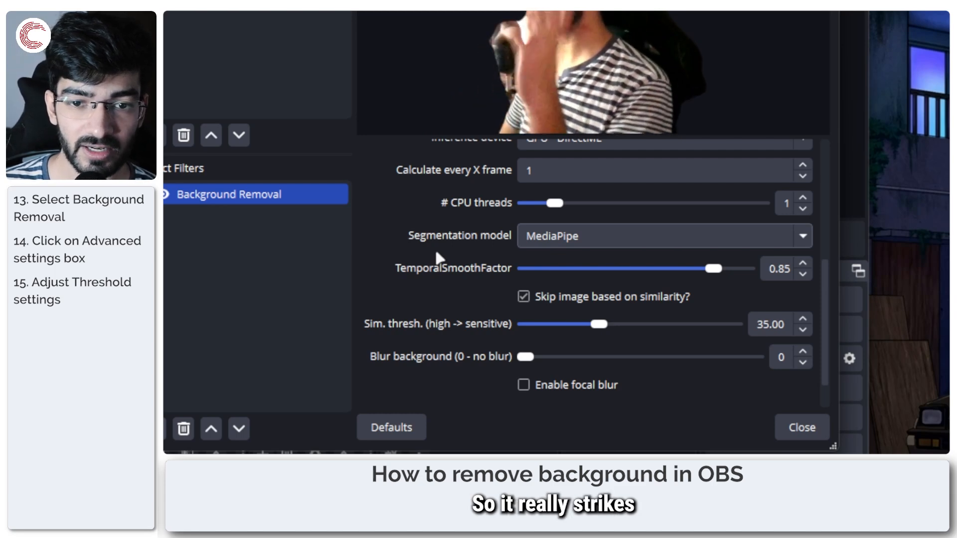
click(571, 236)
click(570, 277)
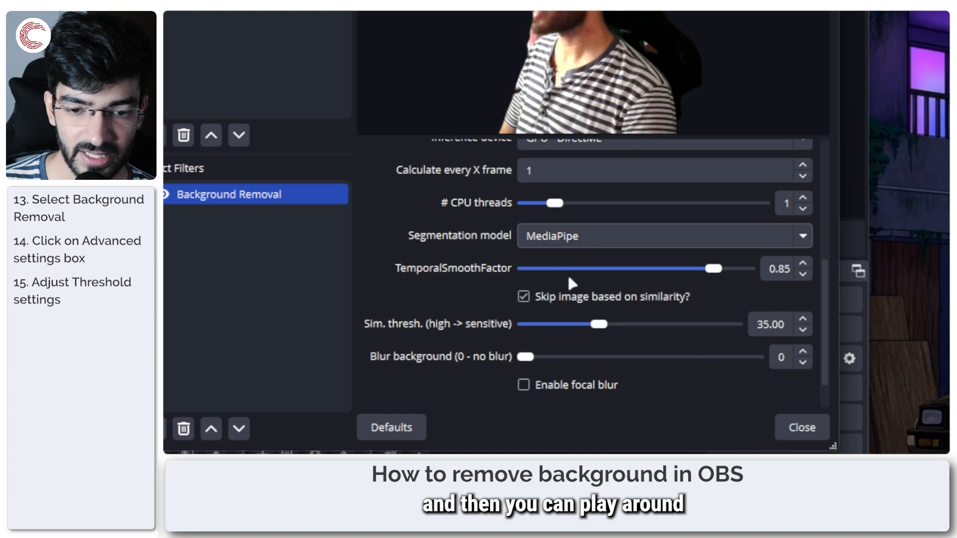
Step: Try lower TemporalSmoothFactor values and set it to 0.80
scroll(370, 252, up, 4)
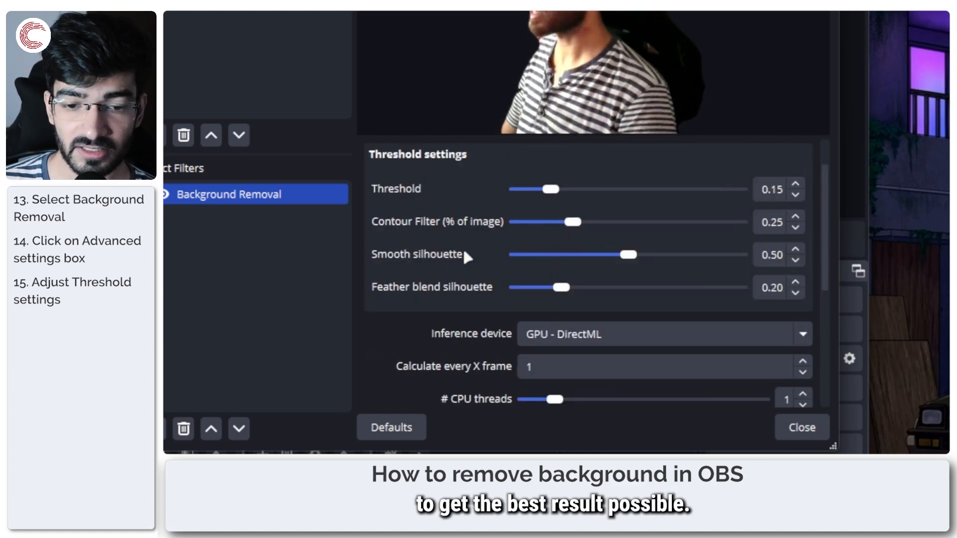
scroll(464, 251, down, 4)
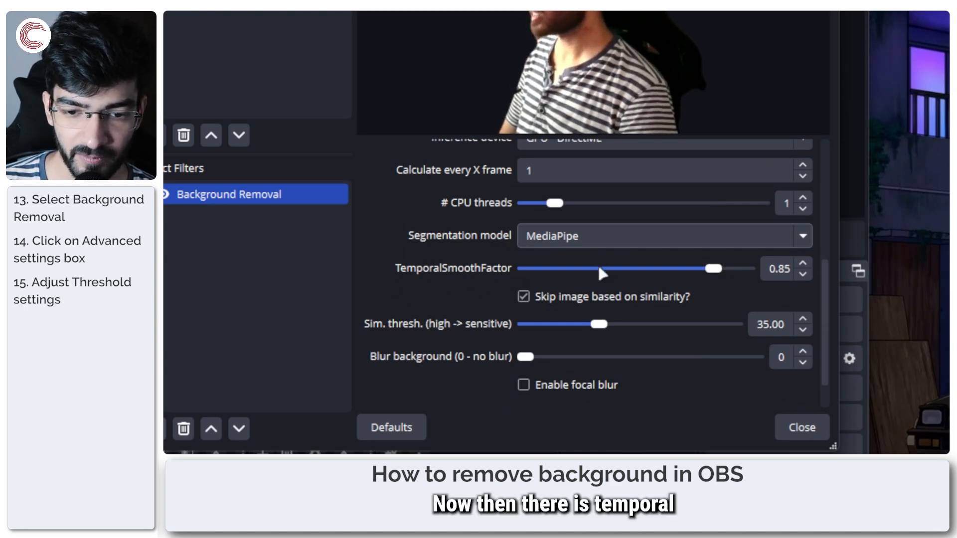
scroll(471, 280, up, 1)
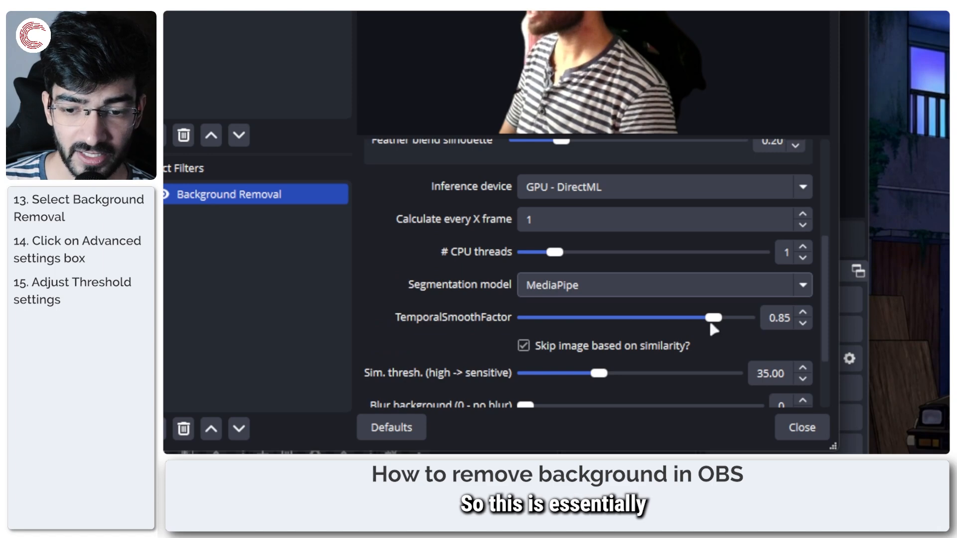
drag(576, 319, 533, 319)
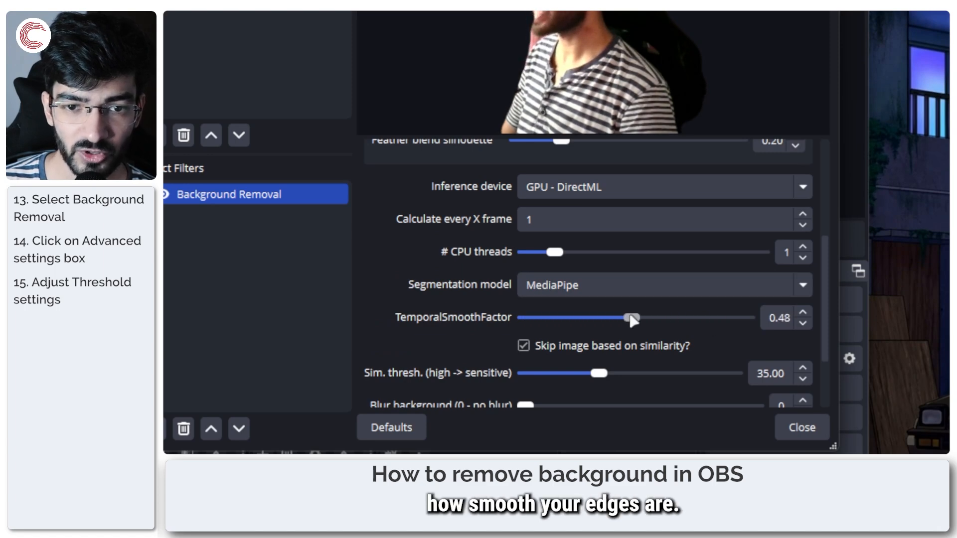
drag(682, 319, 705, 319)
Step: Try the similarity threshold at 83.00 and 0.00, and set it to 32.00
scroll(436, 278, up, 3)
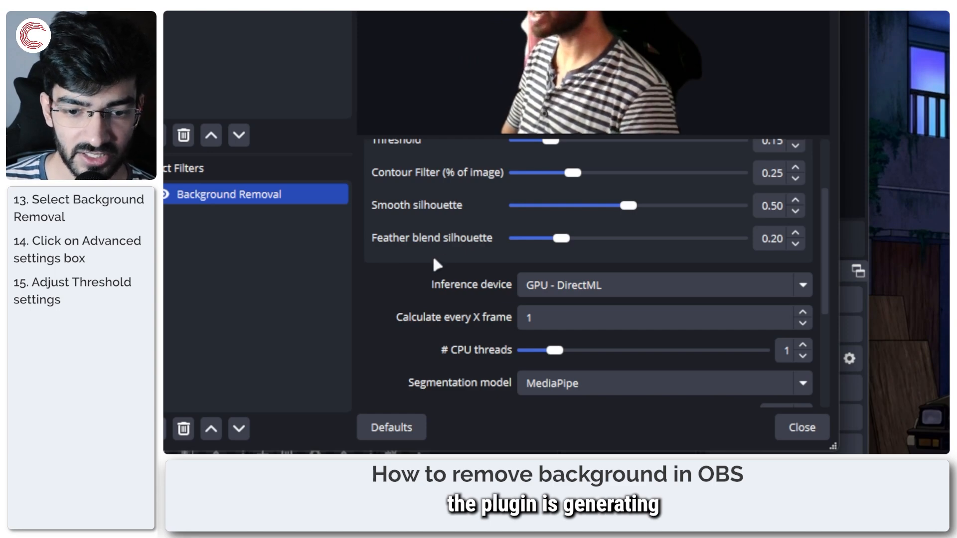
scroll(433, 259, down, 3)
scroll(432, 260, down, 1)
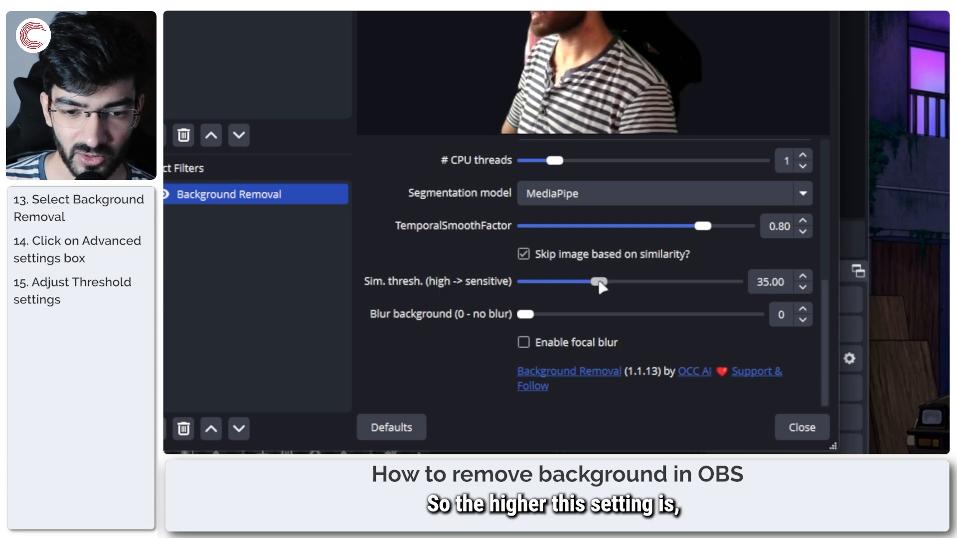
drag(688, 286, 701, 287)
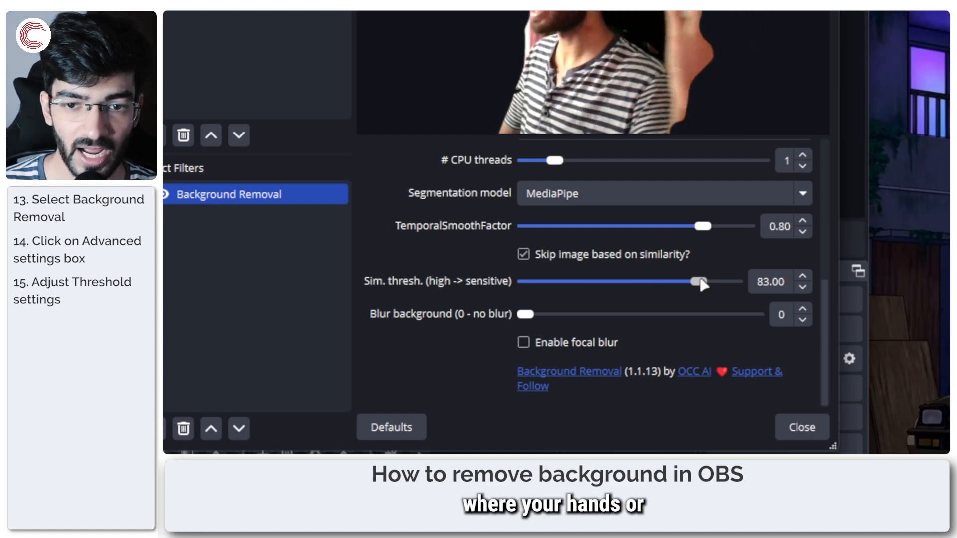
drag(700, 281, 532, 286)
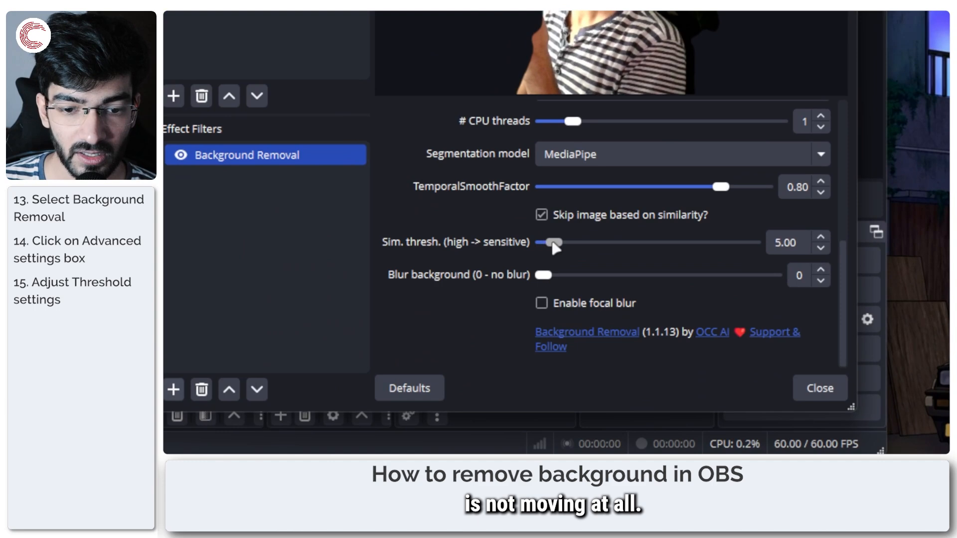
drag(555, 245, 574, 248)
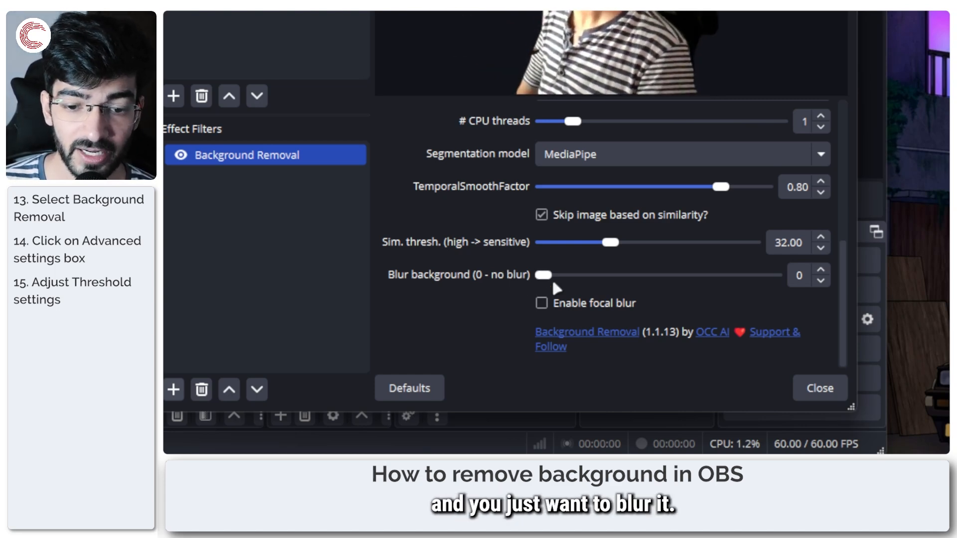
Step: Try the Enable focal blur option of the Background Removal filter and switch it off again
click(541, 302)
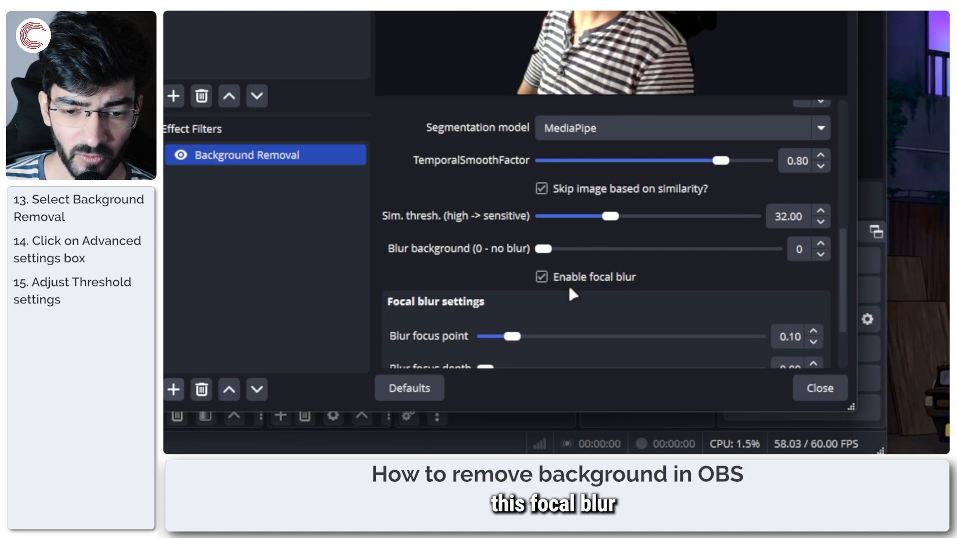
scroll(570, 279, down, 2)
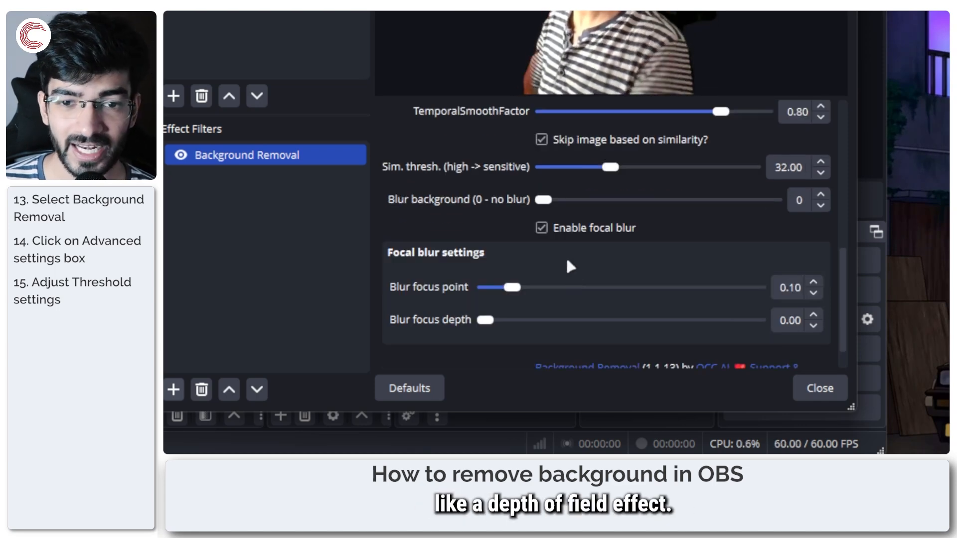
click(541, 227)
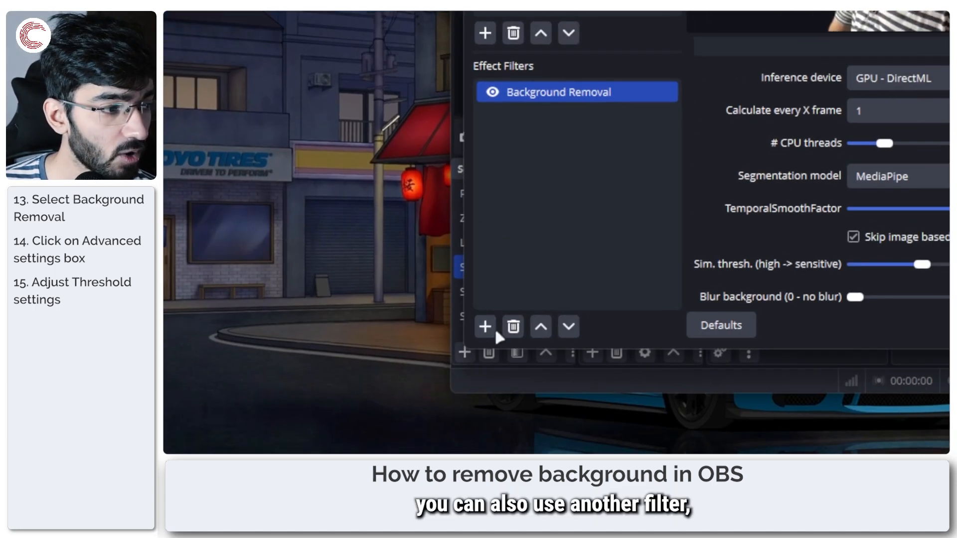
Step: Add an NVIDIA Background Removal effect filter with its default name and disable the existing Background Removal filter
click(486, 327)
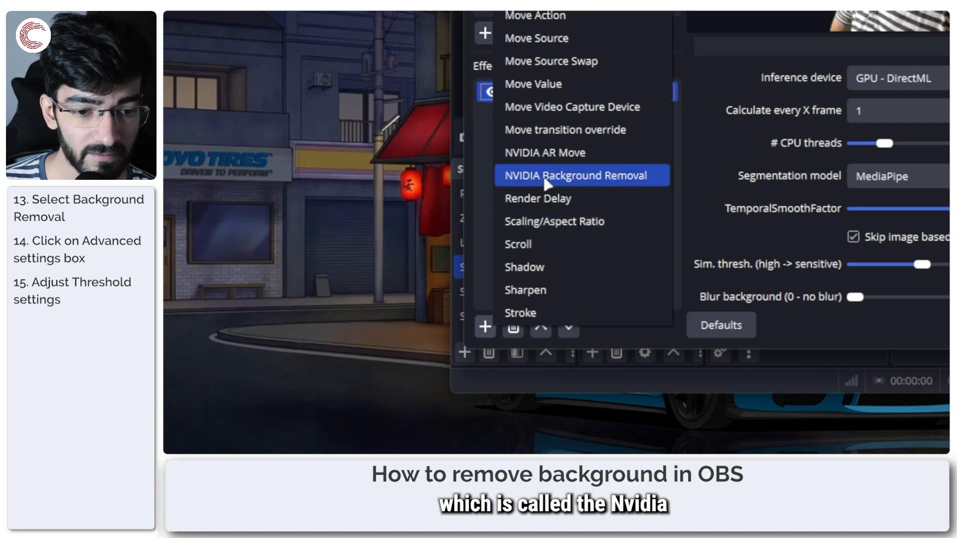
click(599, 177)
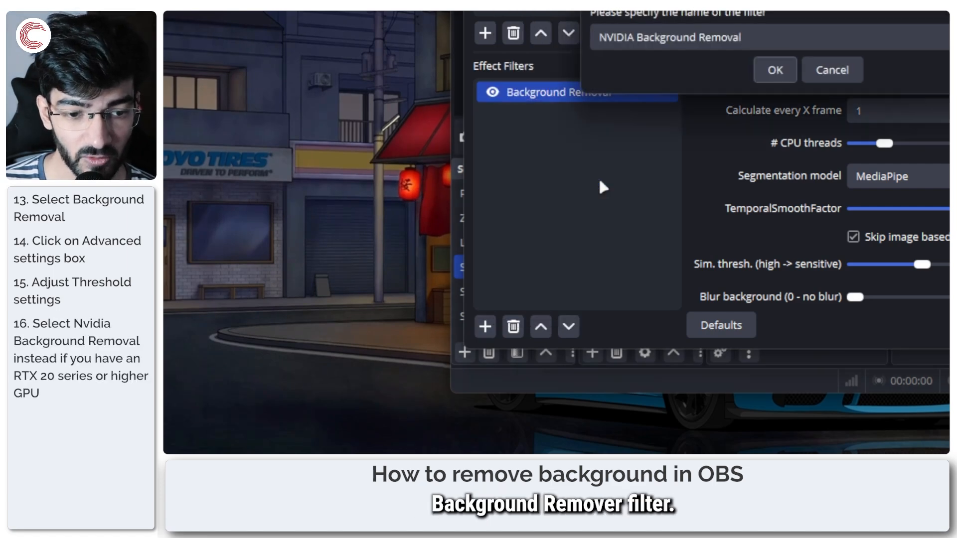
click(775, 72)
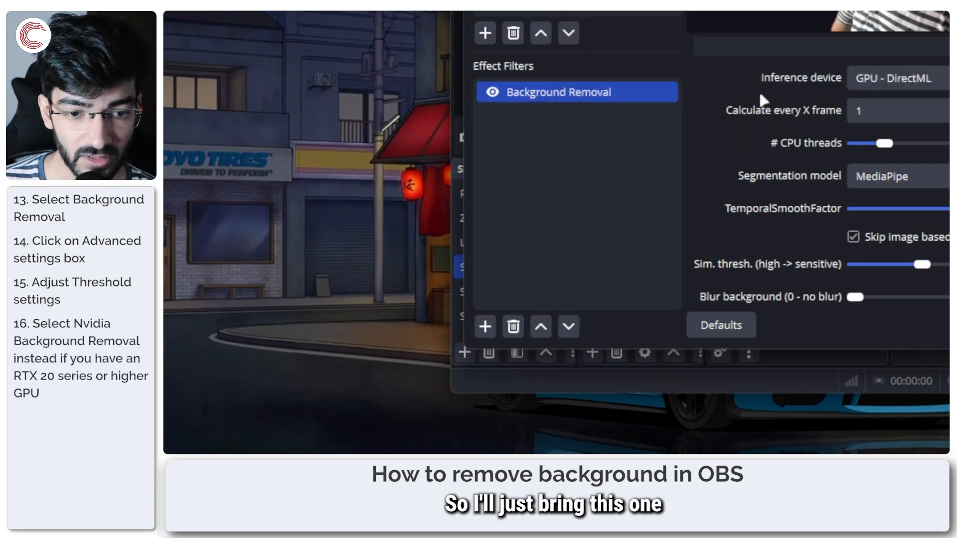
click(492, 92)
click(603, 120)
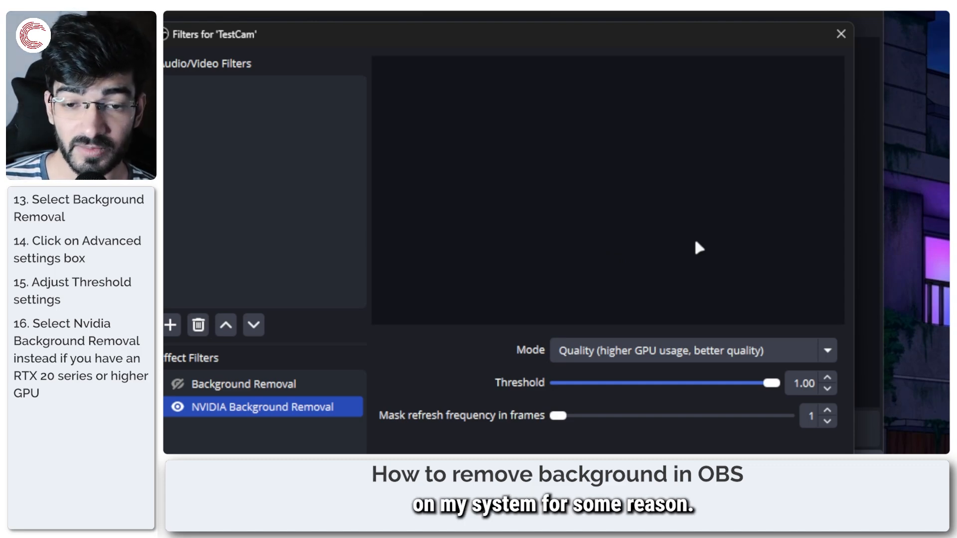
Step: Try Performance mode on the NVIDIA filter, set Threshold to 0.50 and mask refresh frequency to 2 frames, and return the mode to Quality
click(677, 355)
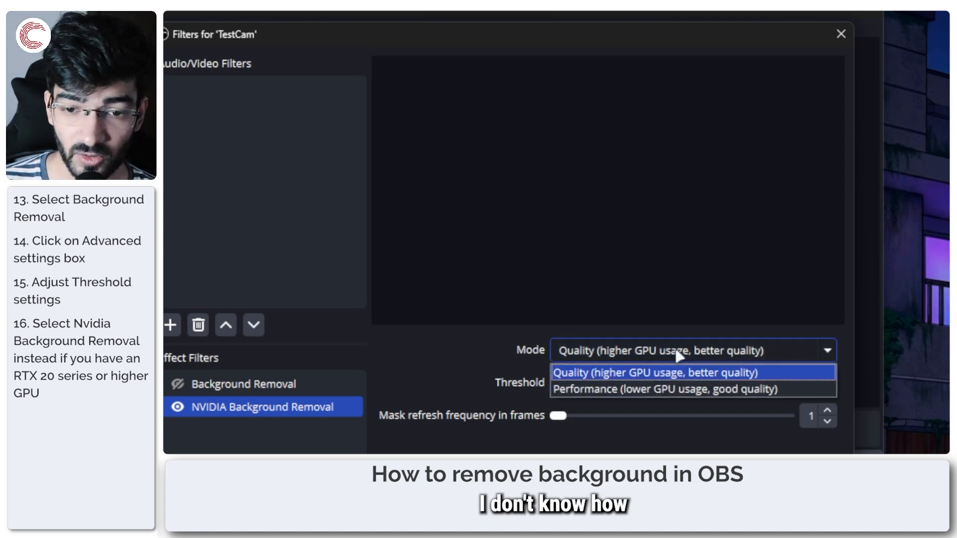
click(662, 389)
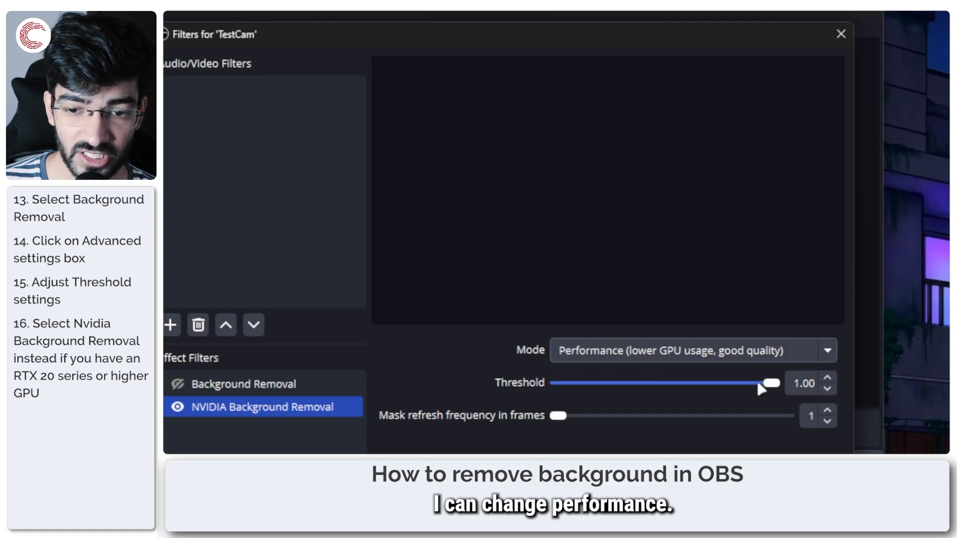
mouse_move(670, 385)
mouse_down()
mouse_move(606, 381)
mouse_move(666, 382)
mouse_up()
drag(558, 416, 621, 416)
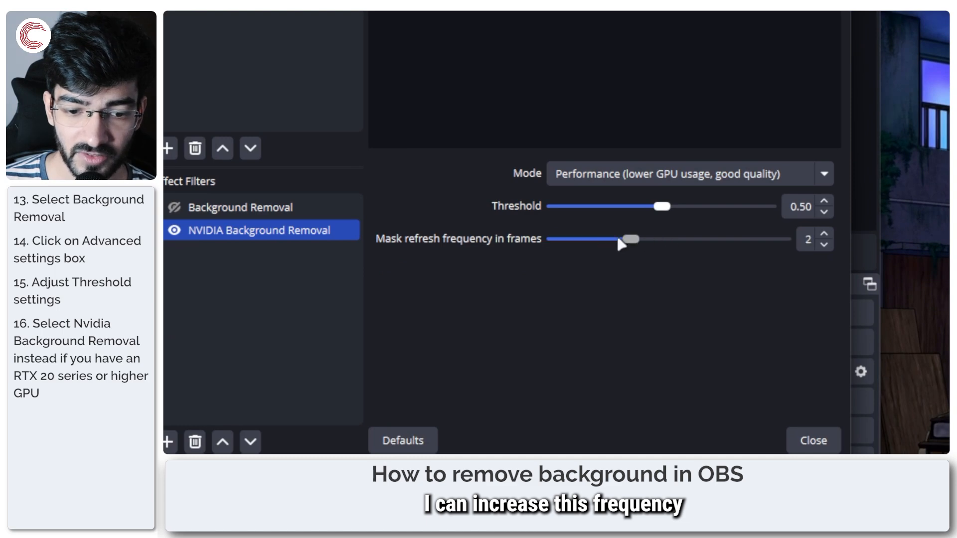
click(623, 174)
click(645, 193)
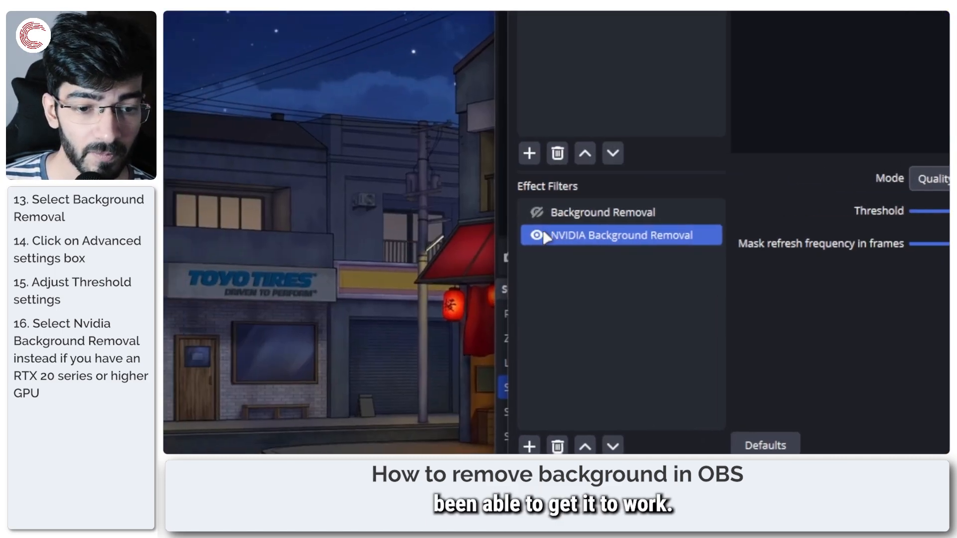
Step: Disable the NVIDIA Background Removal filter, re-enable Background Removal and close the TestCam filters
click(543, 236)
click(550, 214)
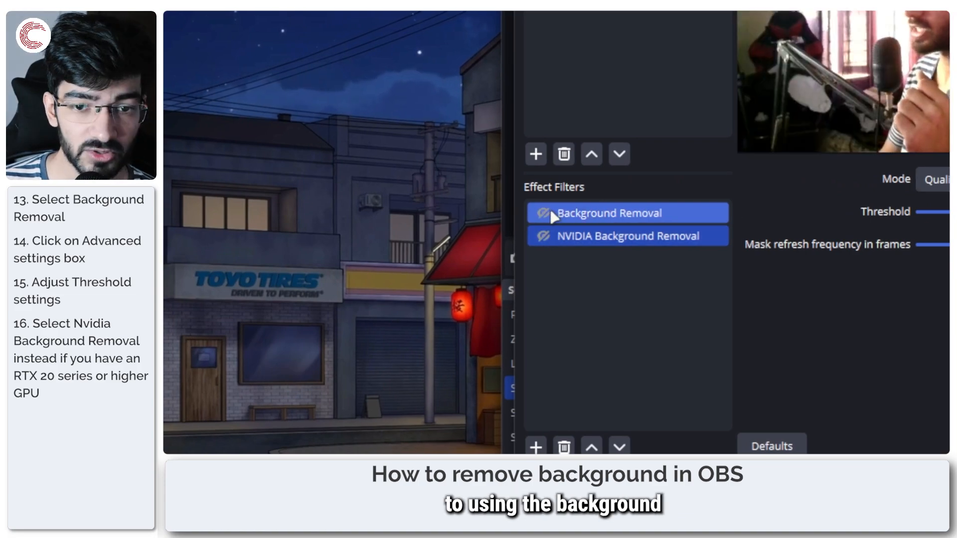
click(544, 214)
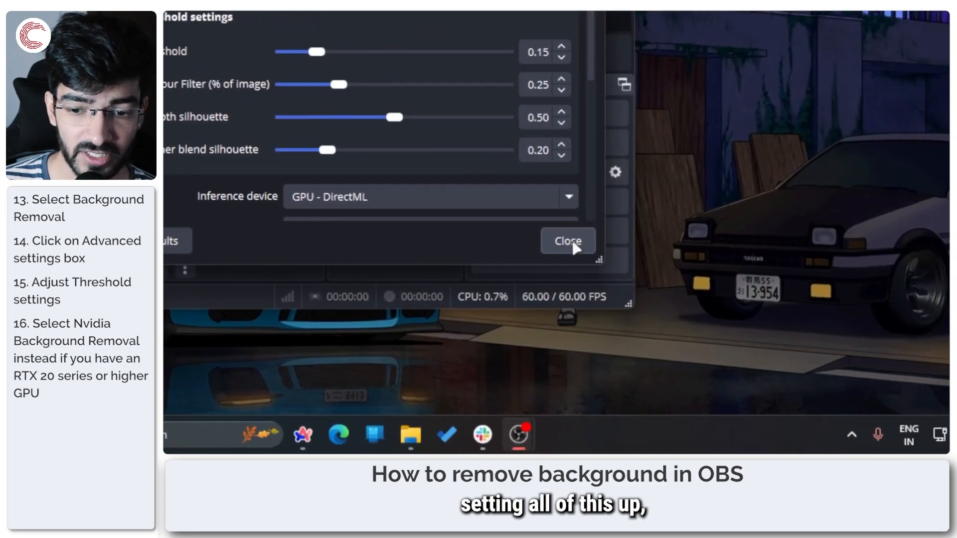
click(571, 243)
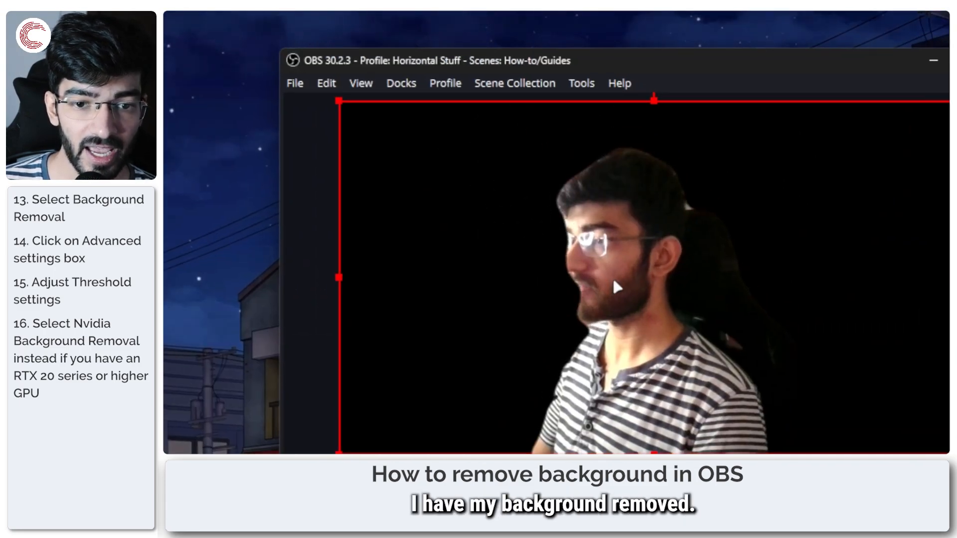
Step: Show the hidden screen capture source below SoundMain, then shrink TestCam and place it in the canvas's lower-right corner
mouse_move(619, 284)
mouse_down()
mouse_move(644, 326)
mouse_move(613, 278)
mouse_up()
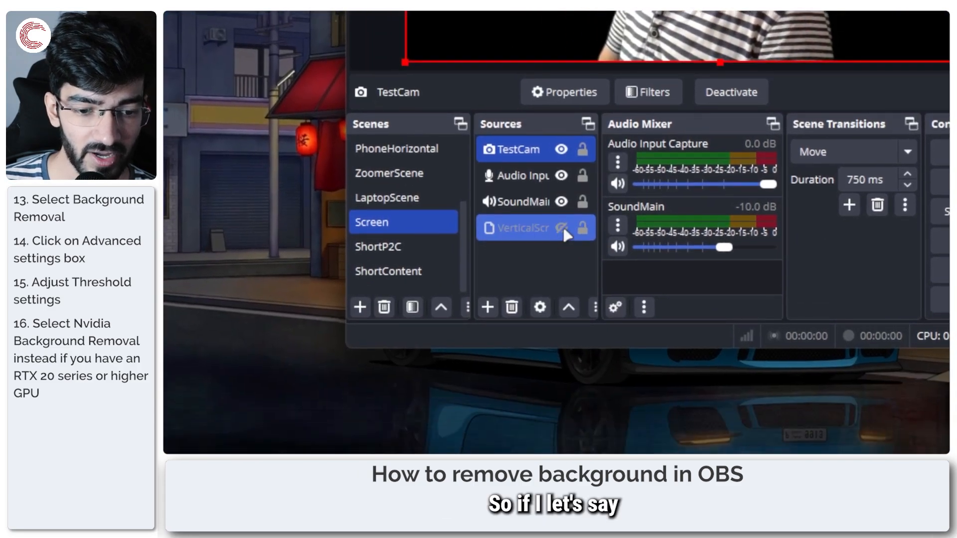
click(562, 228)
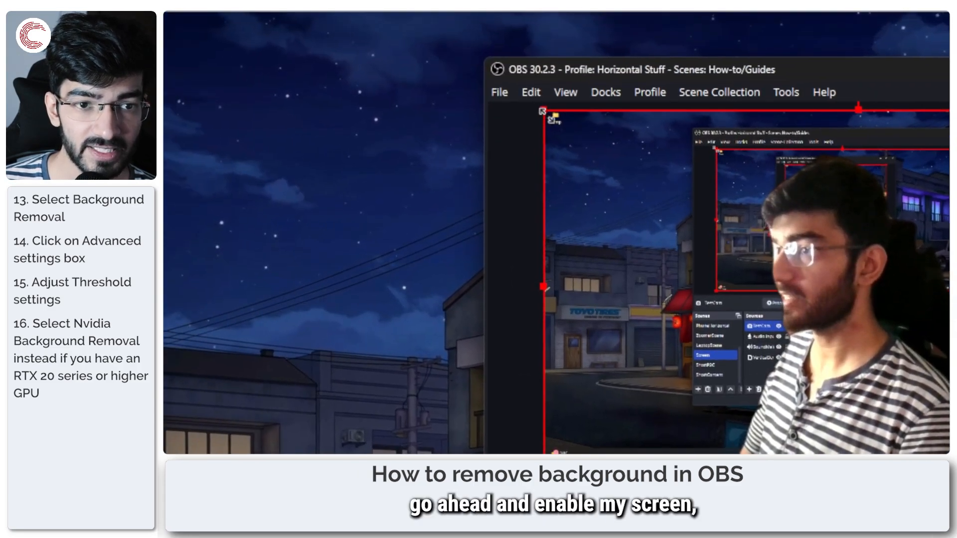
drag(542, 111, 569, 212)
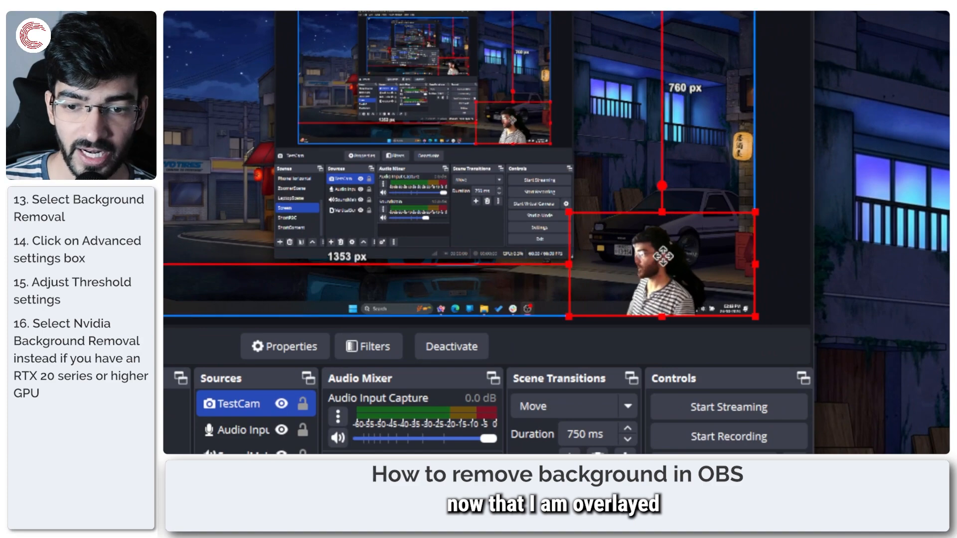
drag(663, 256, 705, 256)
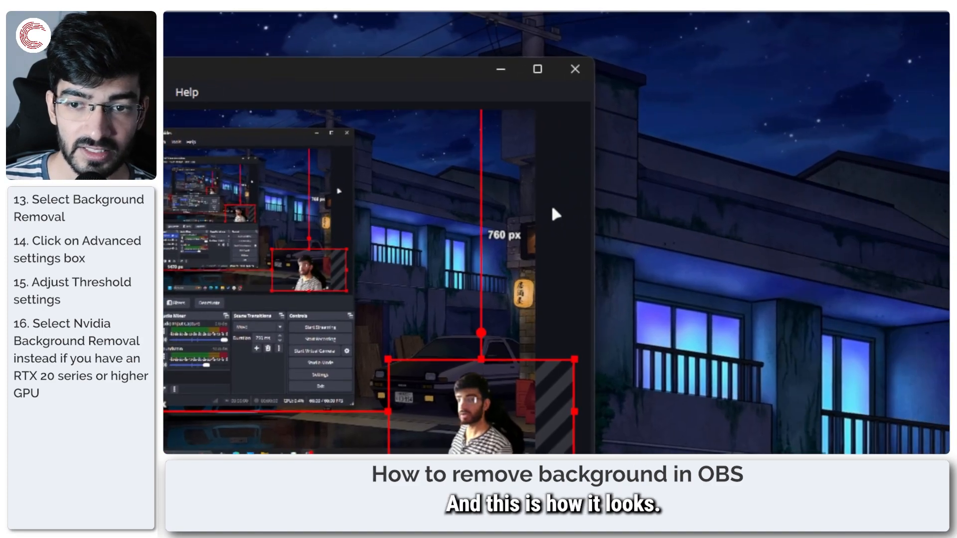
click(552, 206)
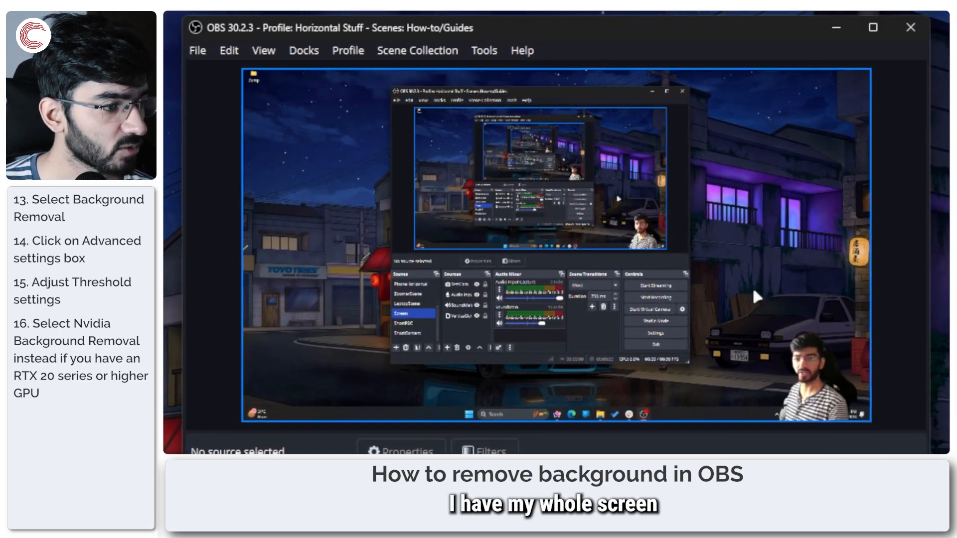
Step: Enlarge the TestCam overlay from its upper-left corner, shift it slightly to the right and deselect it
click(752, 339)
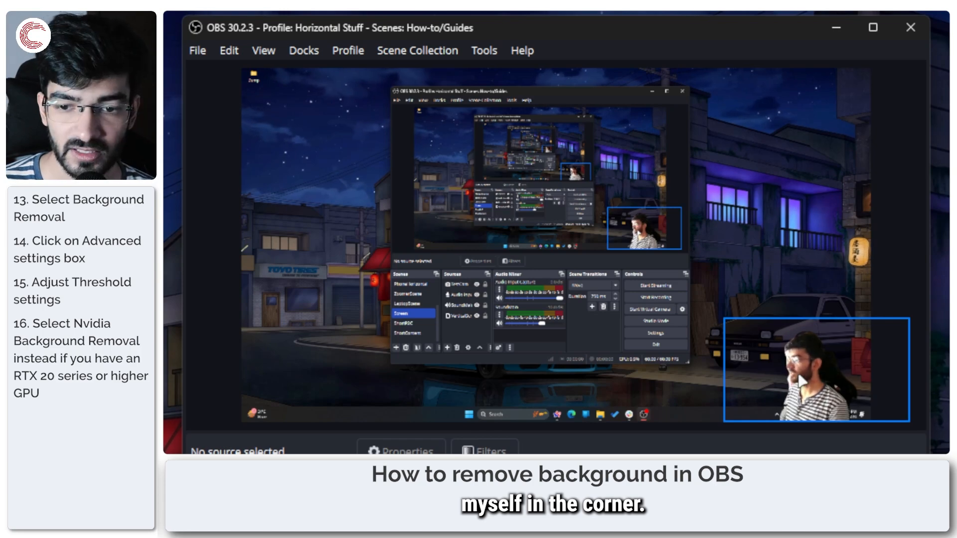
click(800, 381)
drag(723, 317, 661, 282)
drag(770, 349, 795, 349)
click(880, 211)
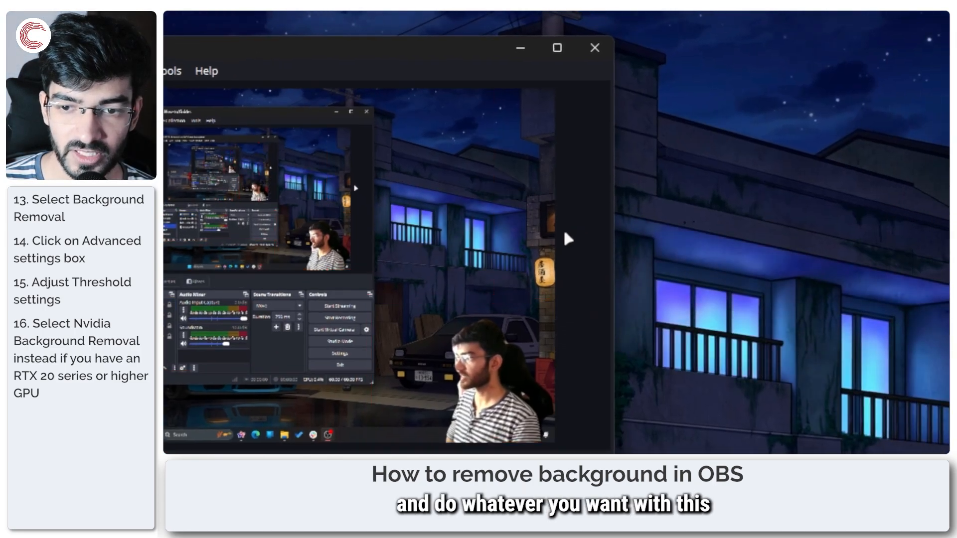